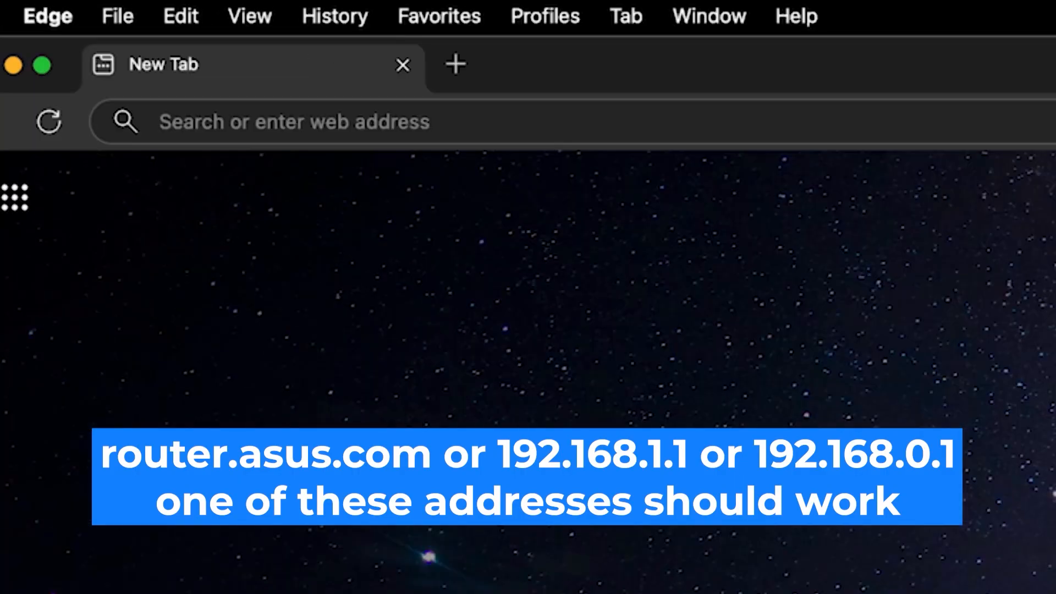
# Load the router sign-in page at 192.168.0.1 in Edge.
pyautogui.click(293, 122)
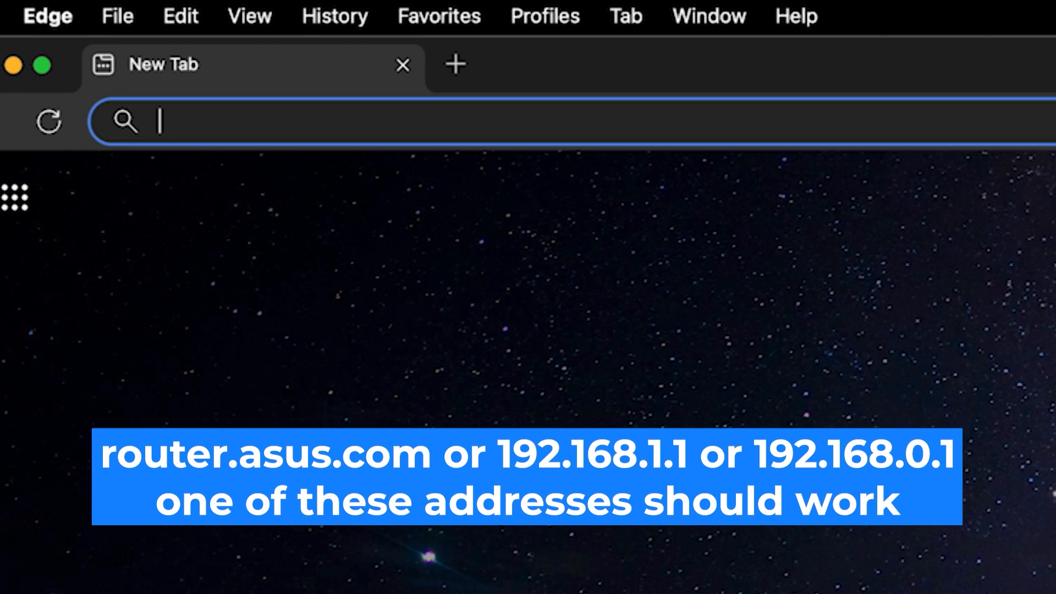
pyautogui.write('192.1')
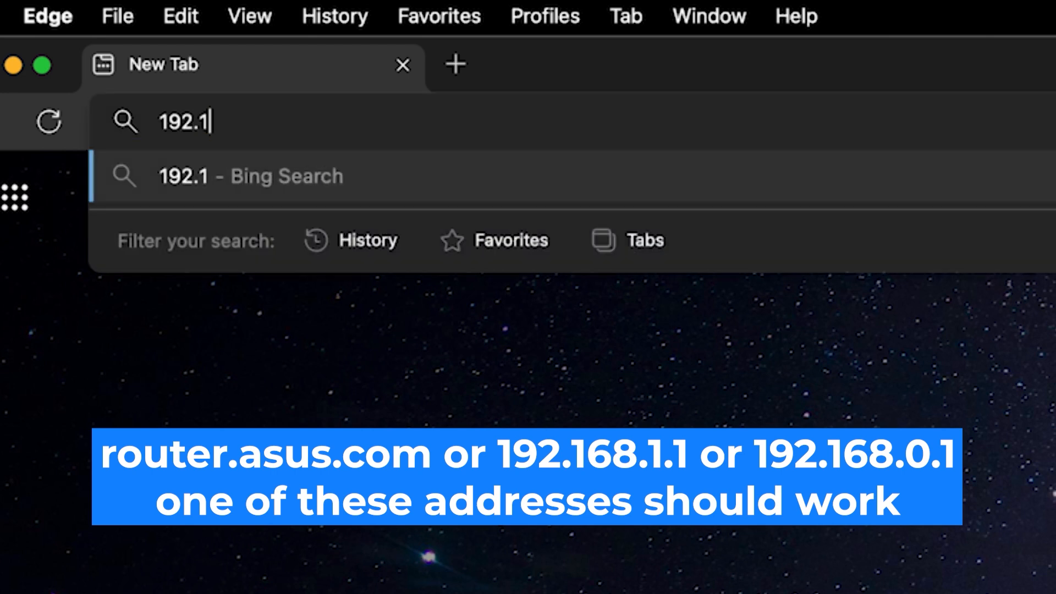
pyautogui.write('68.0.1')
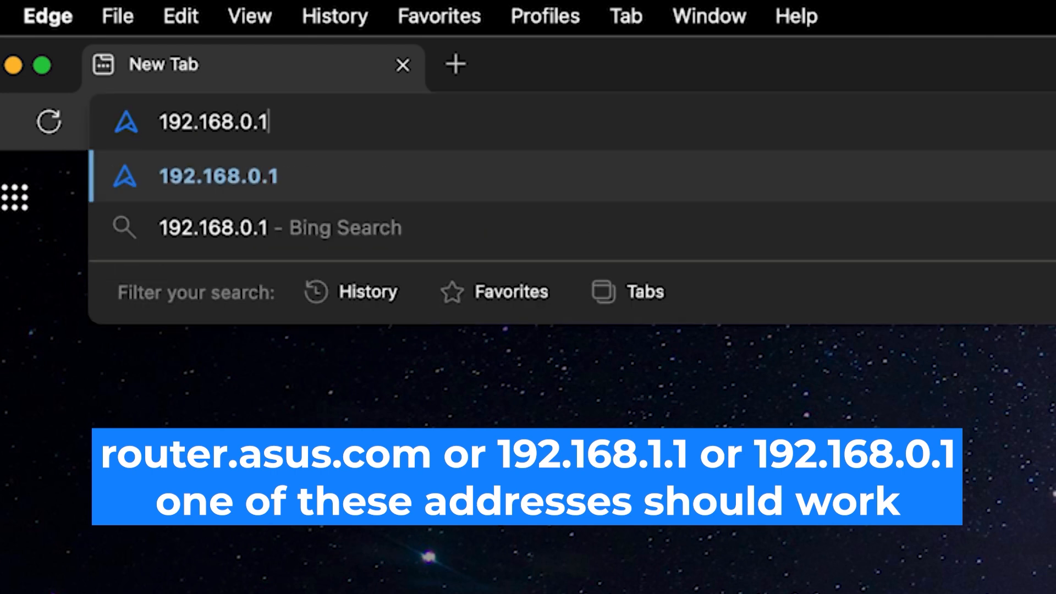
pyautogui.press('Return')
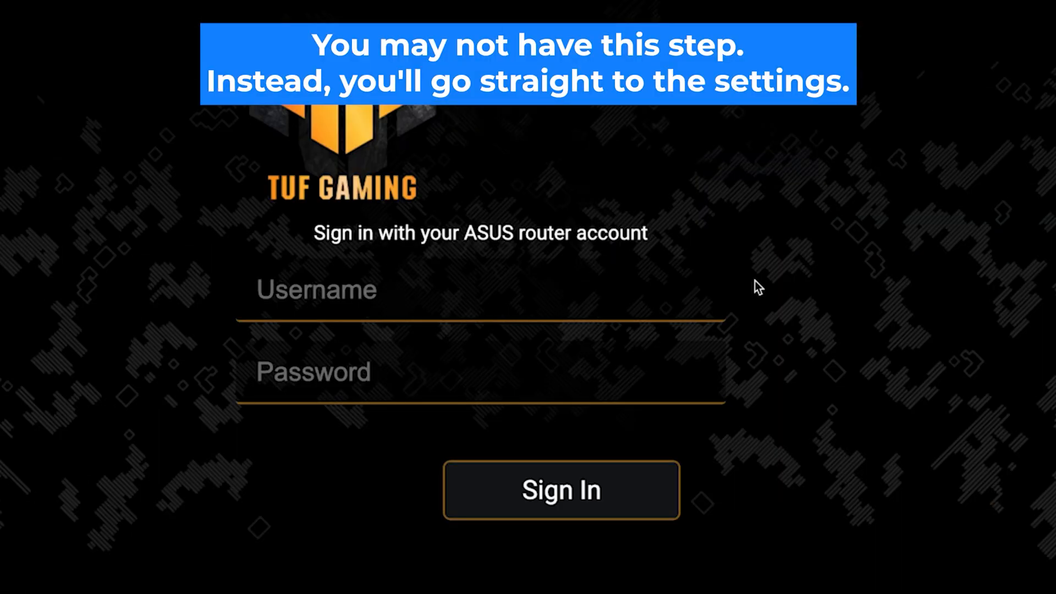
# Enter username admin and the router password, then attempt to sign in.
pyautogui.click(644, 303)
pyautogui.write('admin')
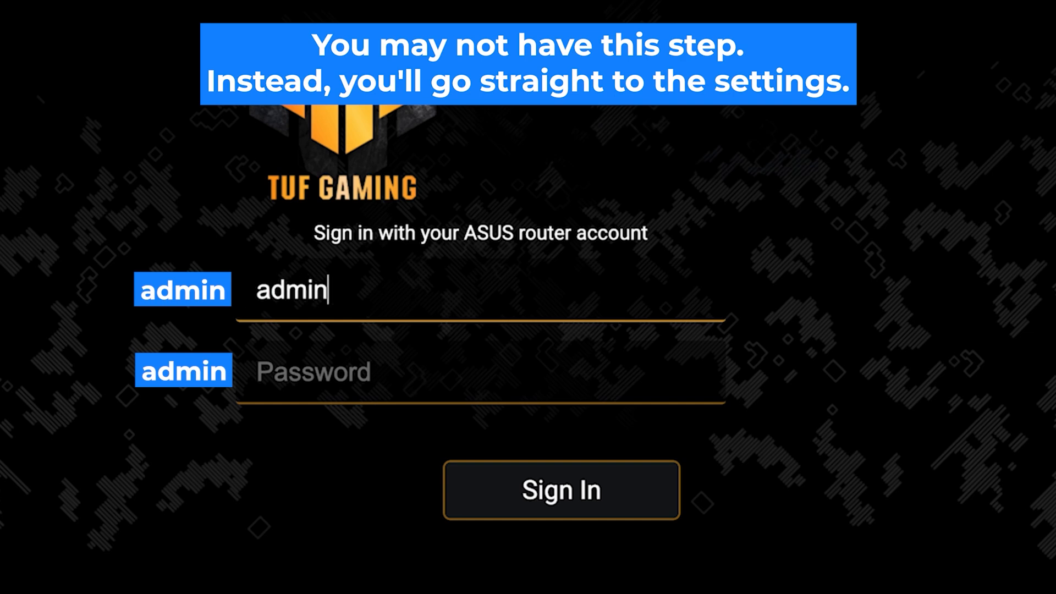
pyautogui.press('Tab')
pyautogui.write('admi')
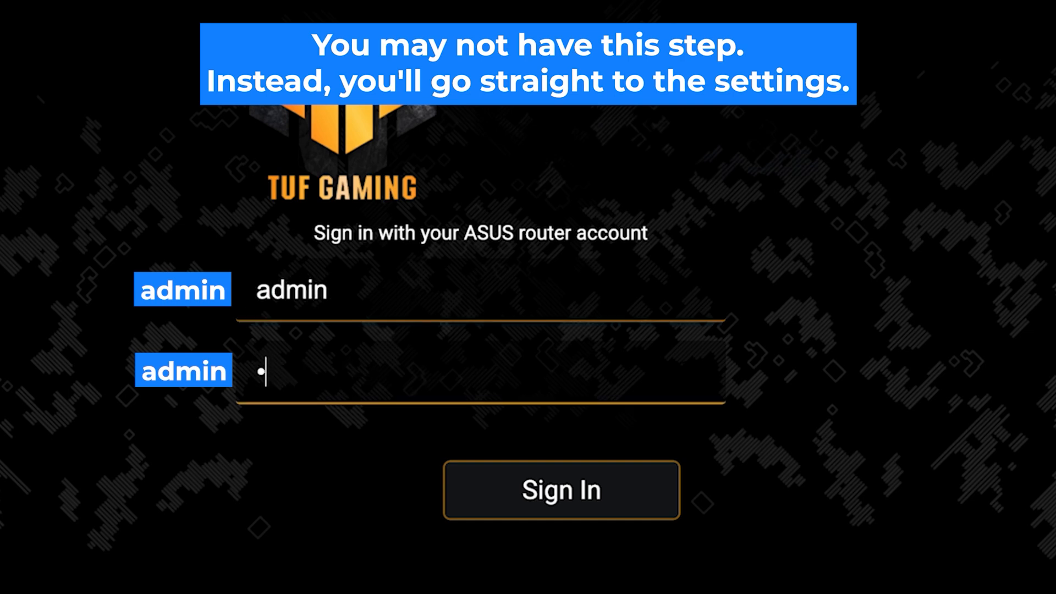
pyautogui.write('n12345')
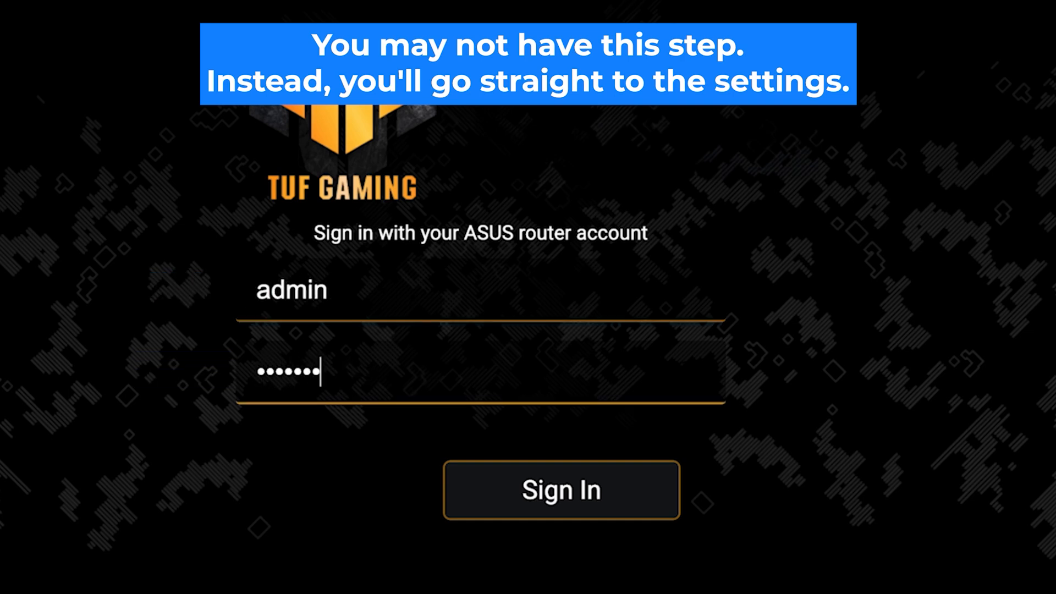
pyautogui.click(583, 510)
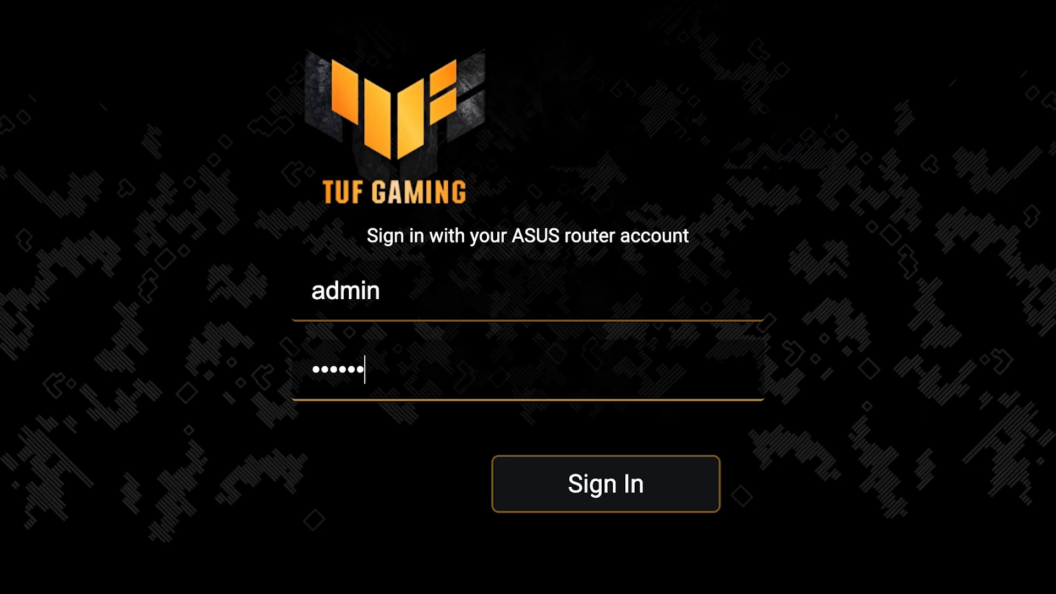
# Re-enter the login password and sign in again to reach the setup wizard.
pyautogui.write('••••')
pyautogui.click(621, 498)
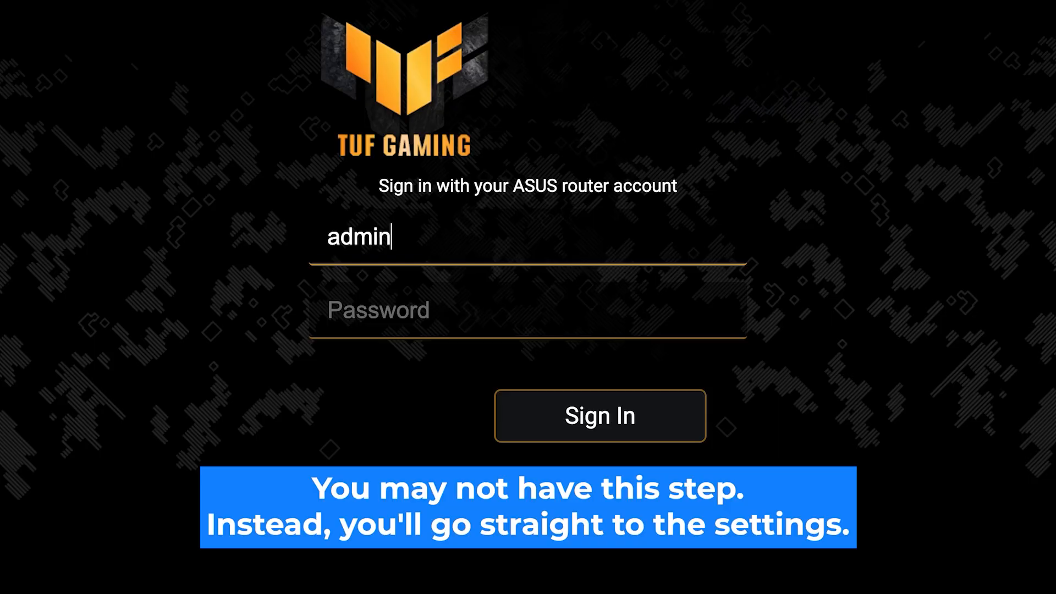
pyautogui.click(385, 309)
pyautogui.write('admin123')
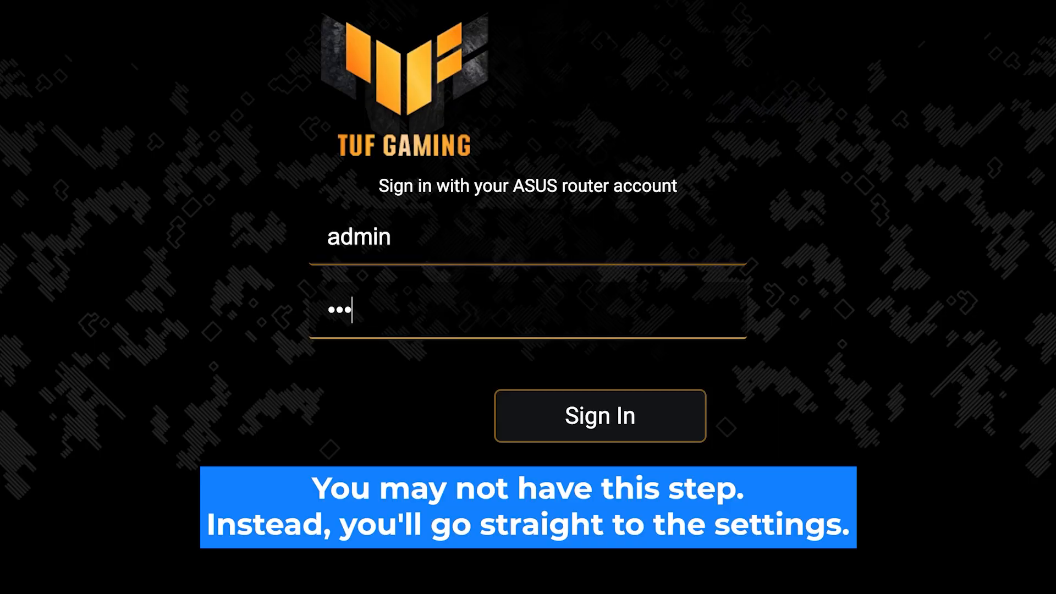
pyautogui.write('45')
pyautogui.click(604, 426)
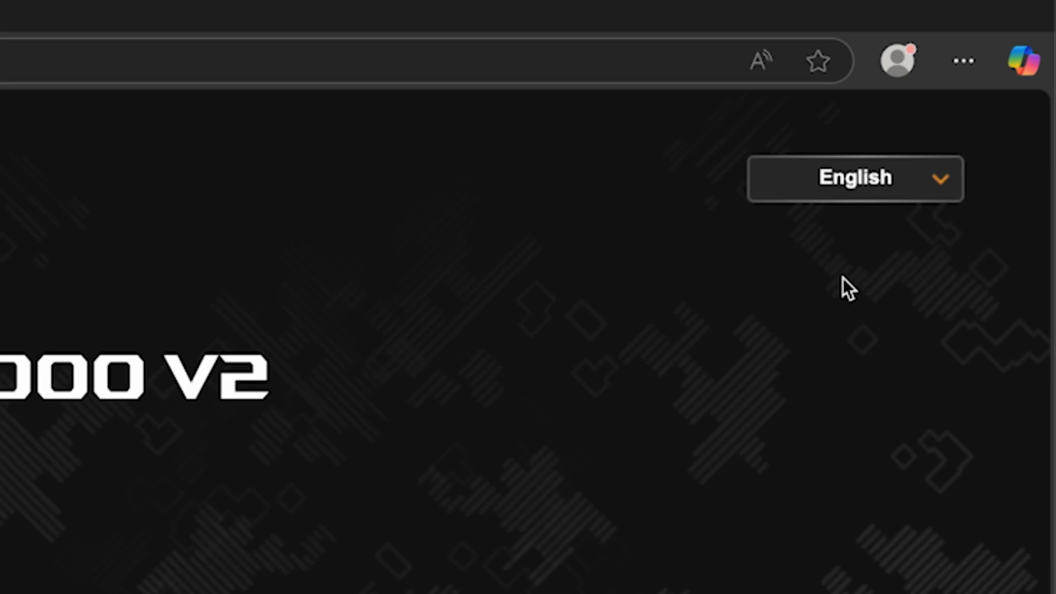
# Check the language dropdown at top right to confirm English is selected.
pyautogui.click(1000, 94)
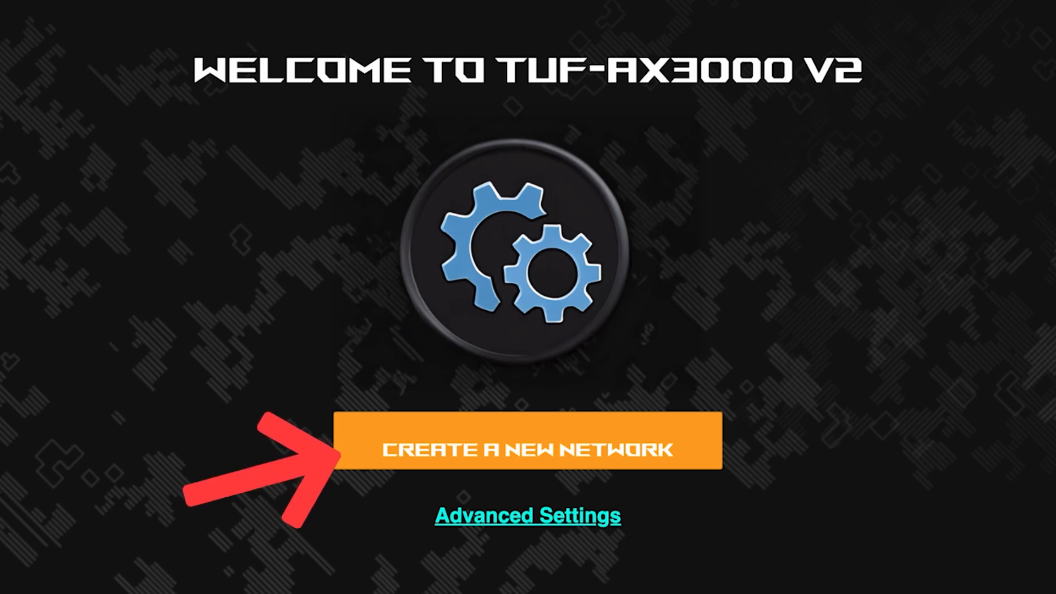
# Choose Create a New Network and answer No to the ISP special requirement.
pyautogui.click(544, 452)
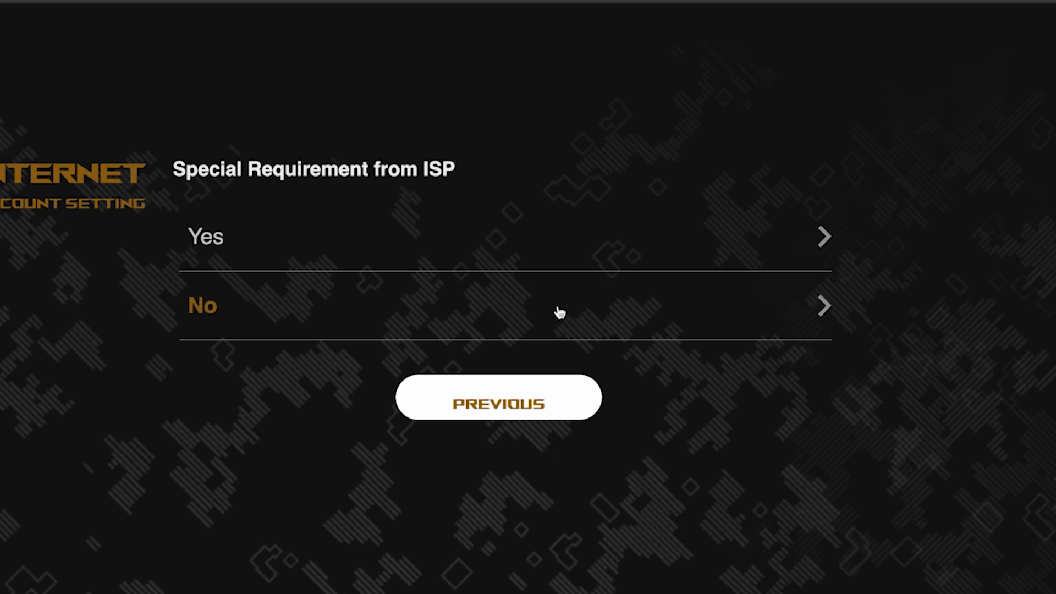
pyautogui.click(294, 310)
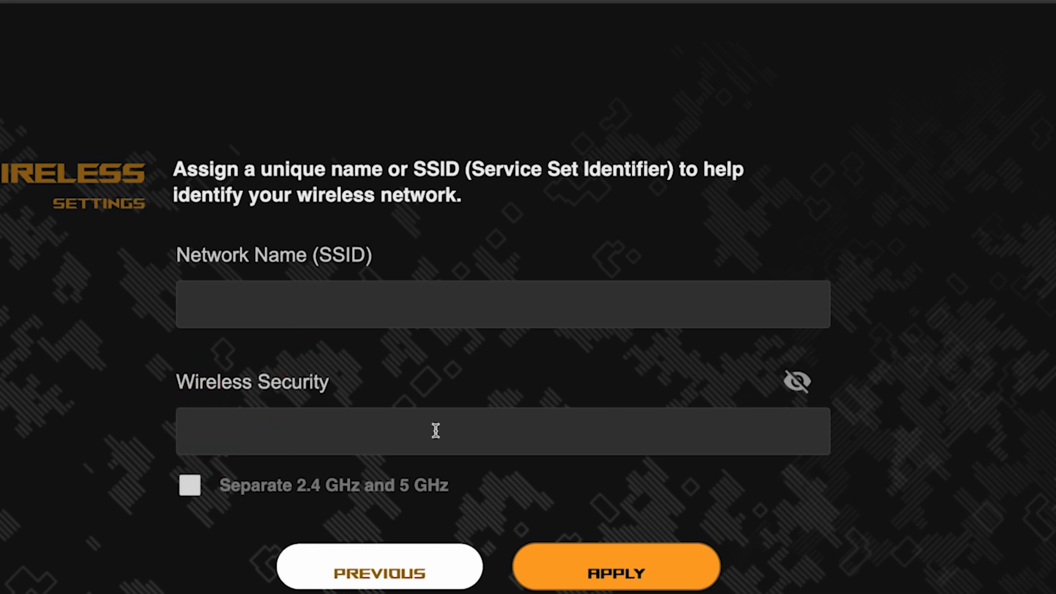
# Separate the 2.4 and 5 GHz bands, name the network asus, set its Wi-Fi password, and apply.
pyautogui.click(190, 486)
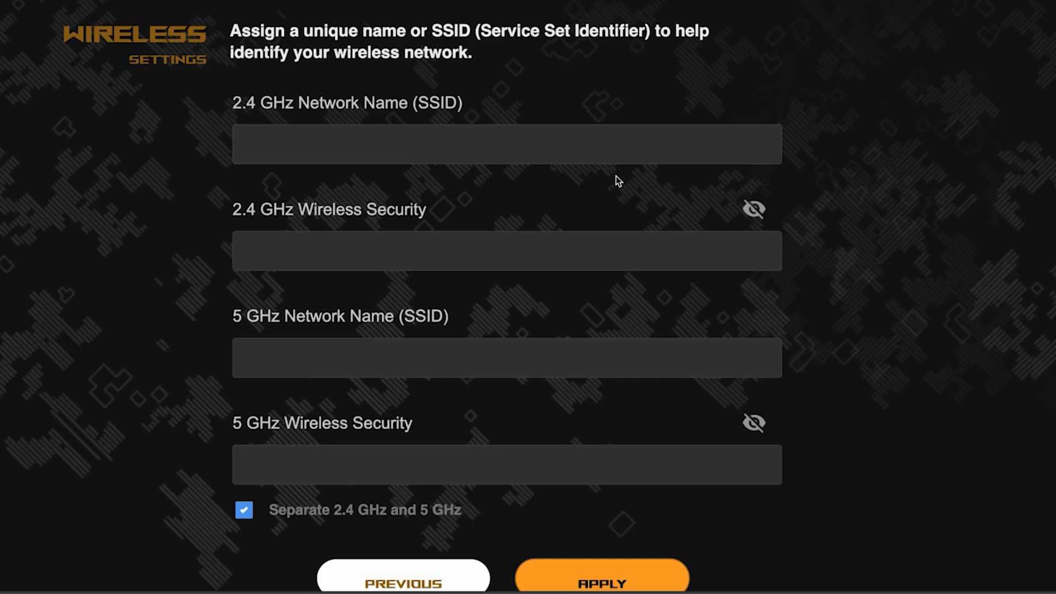
pyautogui.click(464, 145)
pyautogui.write('asus')
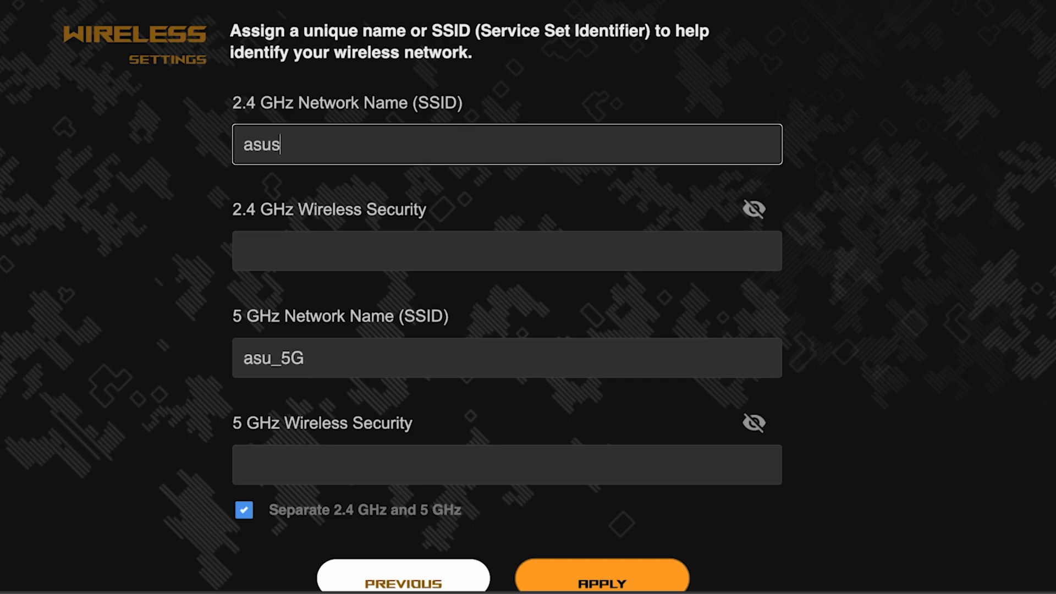
pyautogui.click(404, 242)
pyautogui.write('1234567')
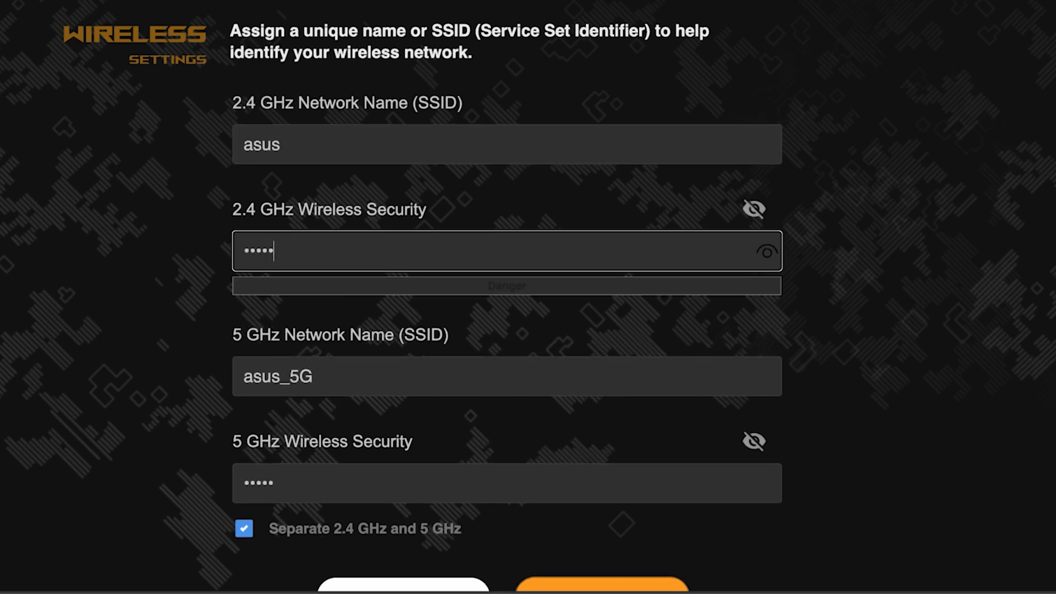
pyautogui.write('890')
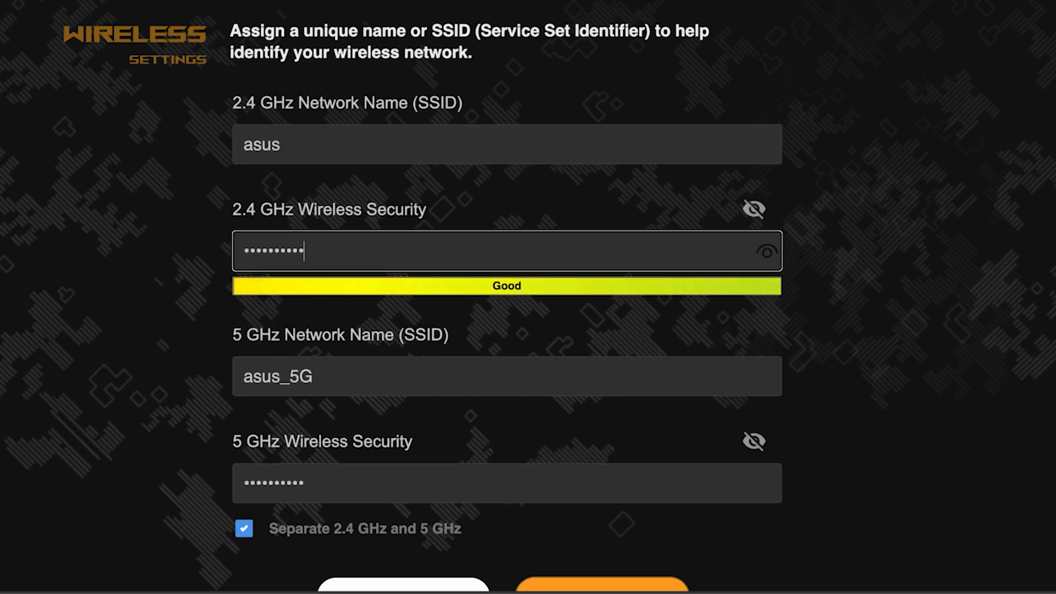
pyautogui.click(769, 254)
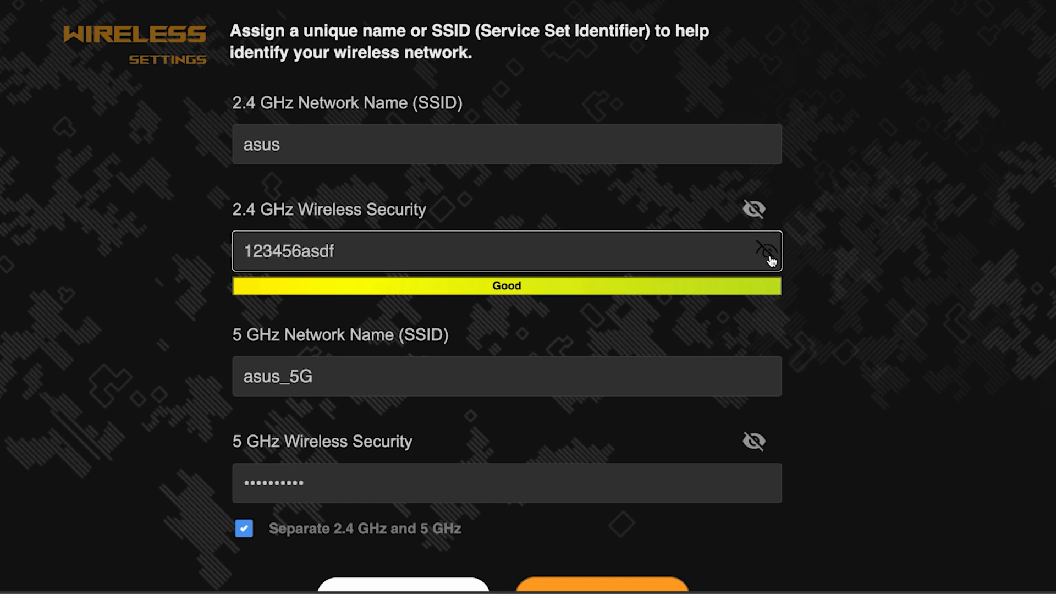
pyautogui.click(771, 256)
pyautogui.scroll(-3, 856, 318)
pyautogui.scroll(-1, 855, 316)
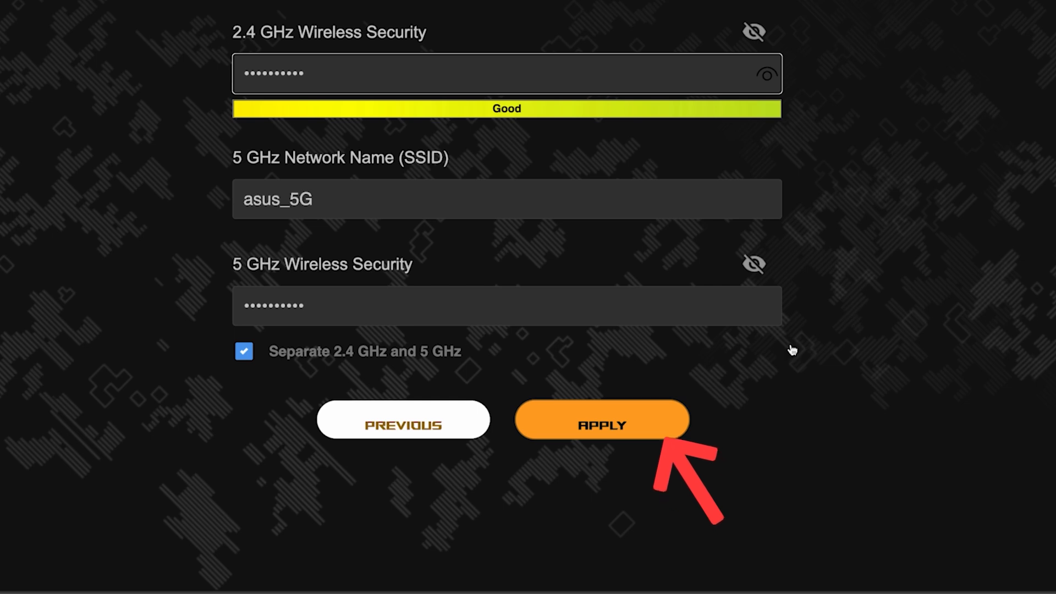
pyautogui.click(615, 417)
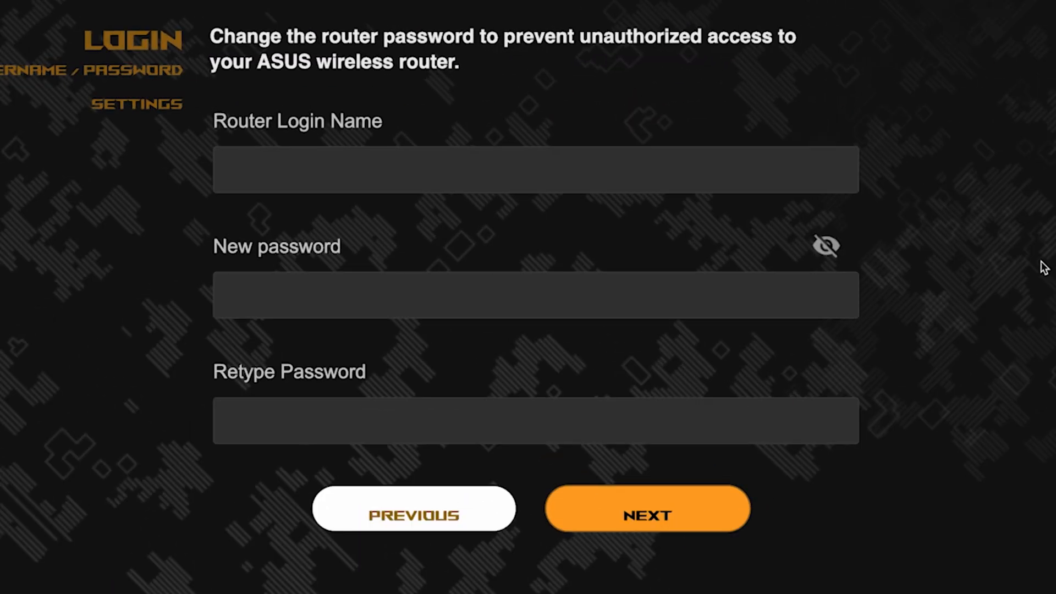
# Set router login name admin with a new password, confirm it, and submit.
pyautogui.click(665, 172)
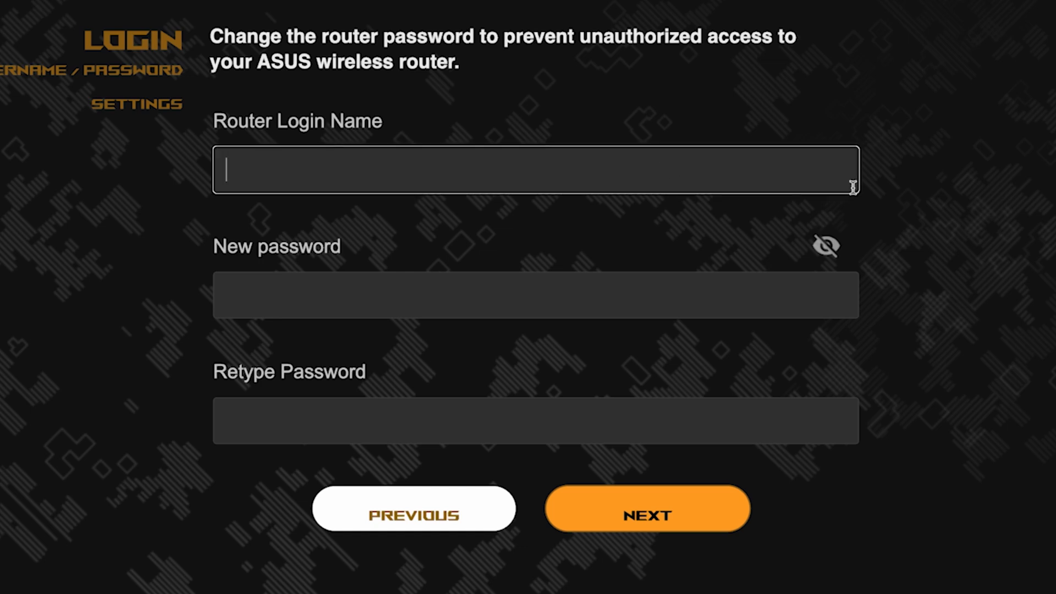
pyautogui.write('admin')
pyautogui.click(653, 302)
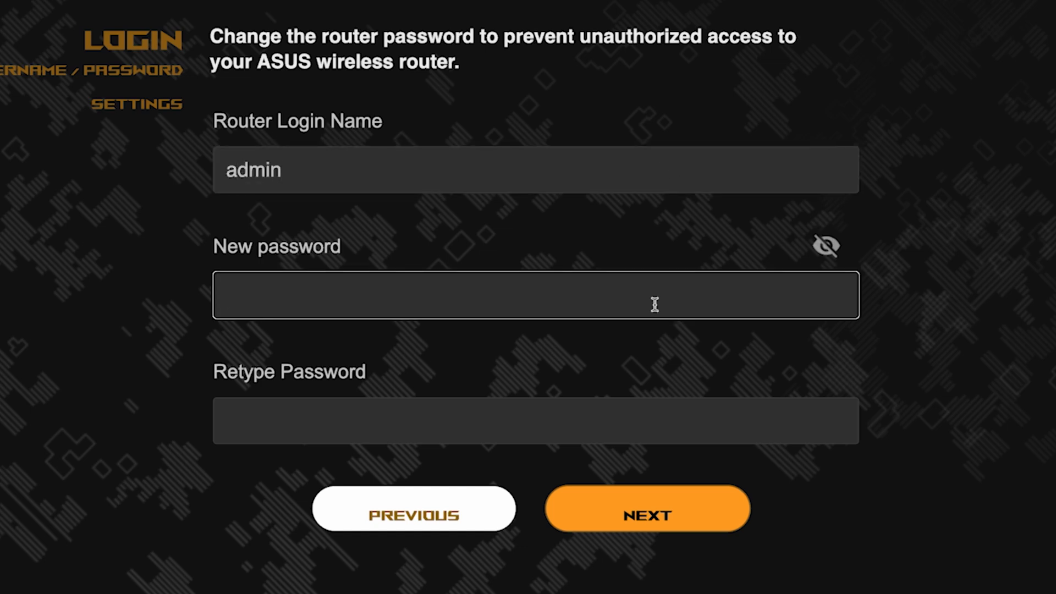
pyautogui.write('123456asdf')
pyautogui.click(842, 299)
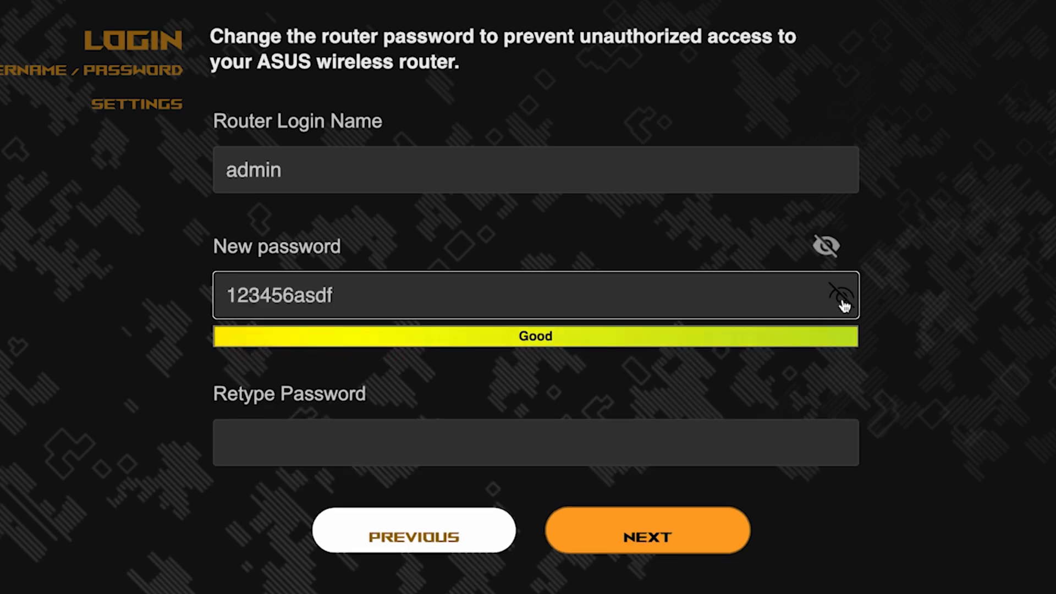
pyautogui.click(718, 444)
pyautogui.write('123456asdf')
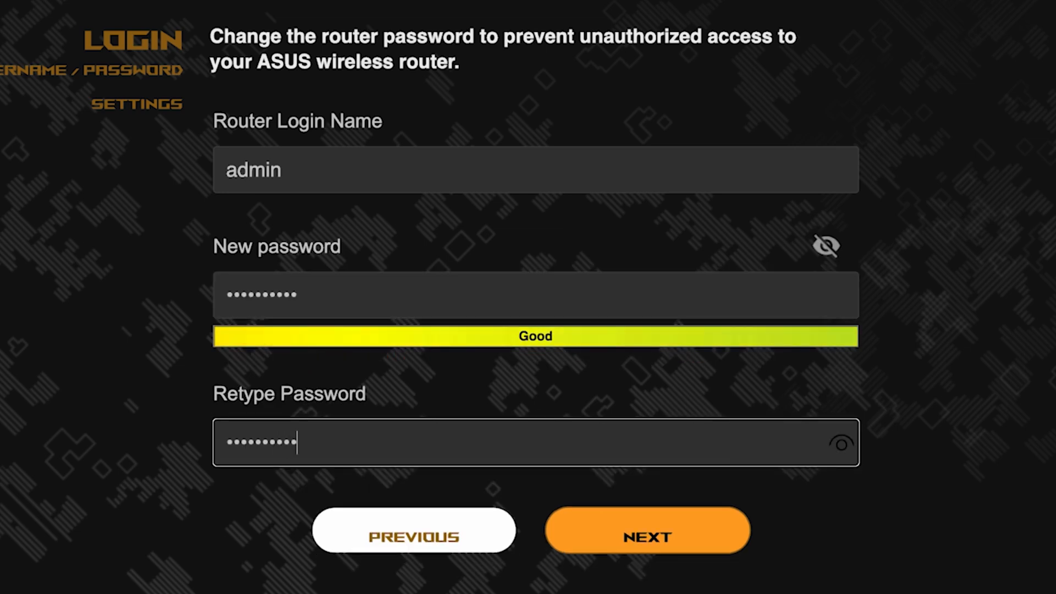
pyautogui.click(846, 446)
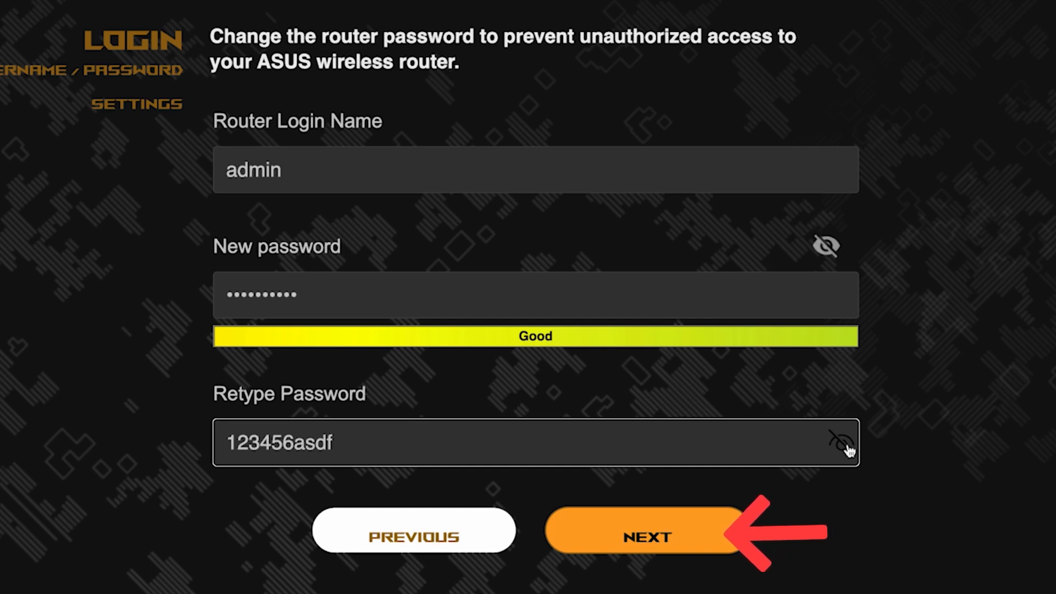
pyautogui.click(666, 529)
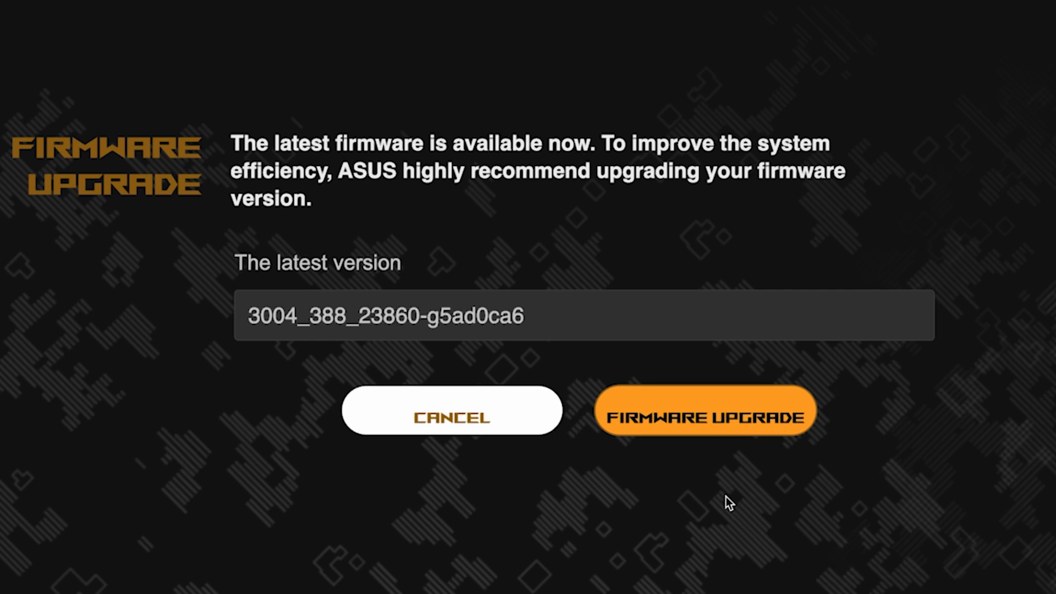
# Confirm the firmware is already the latest, continue to the summary, and pick ASUS in the Wi-Fi list.
pyautogui.click(726, 431)
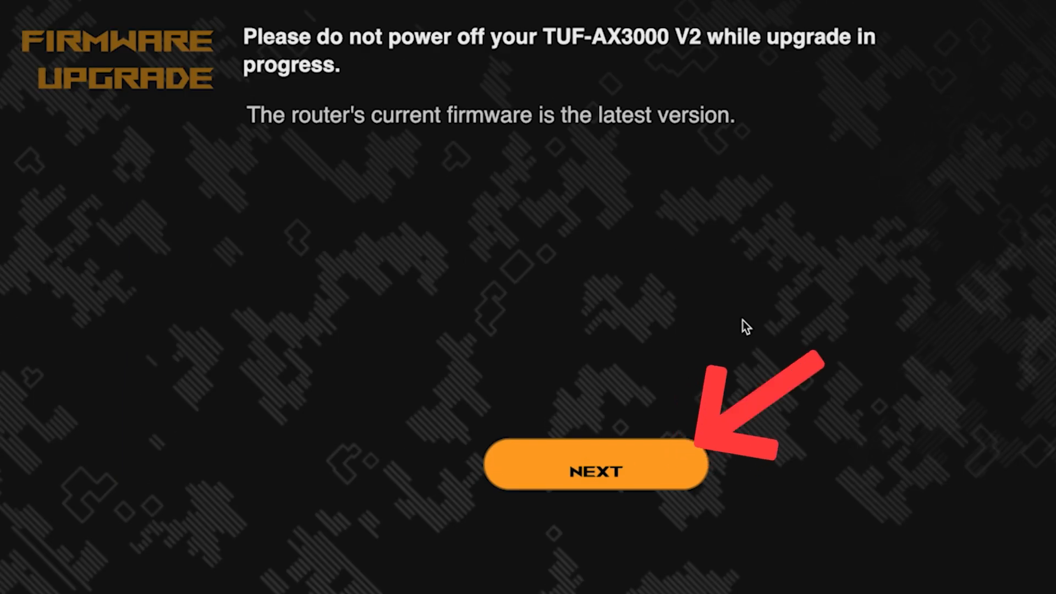
pyautogui.click(587, 473)
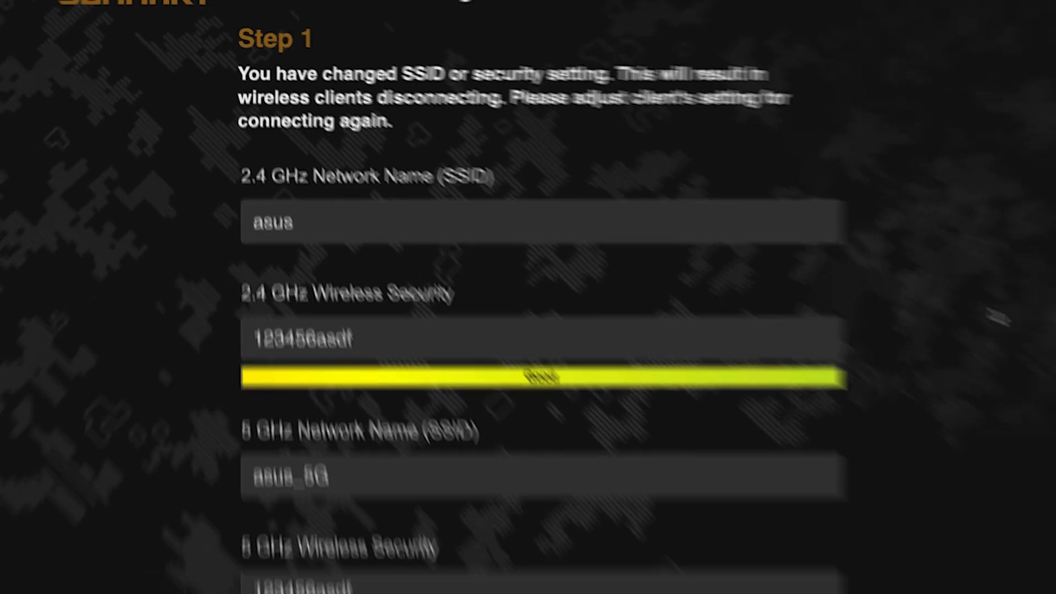
pyautogui.scroll(1, 927, 290)
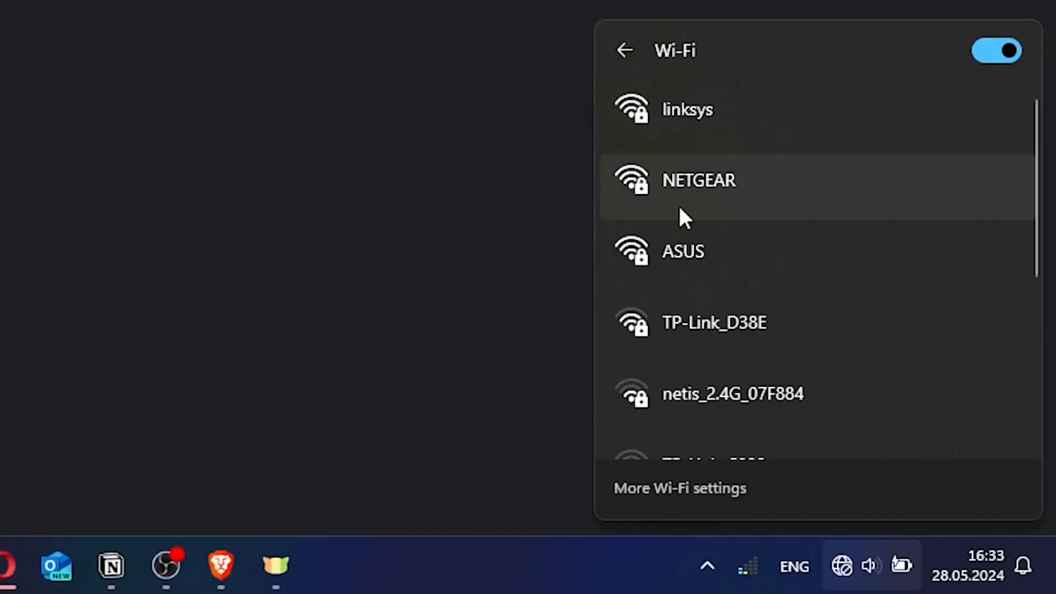
pyautogui.click(709, 245)
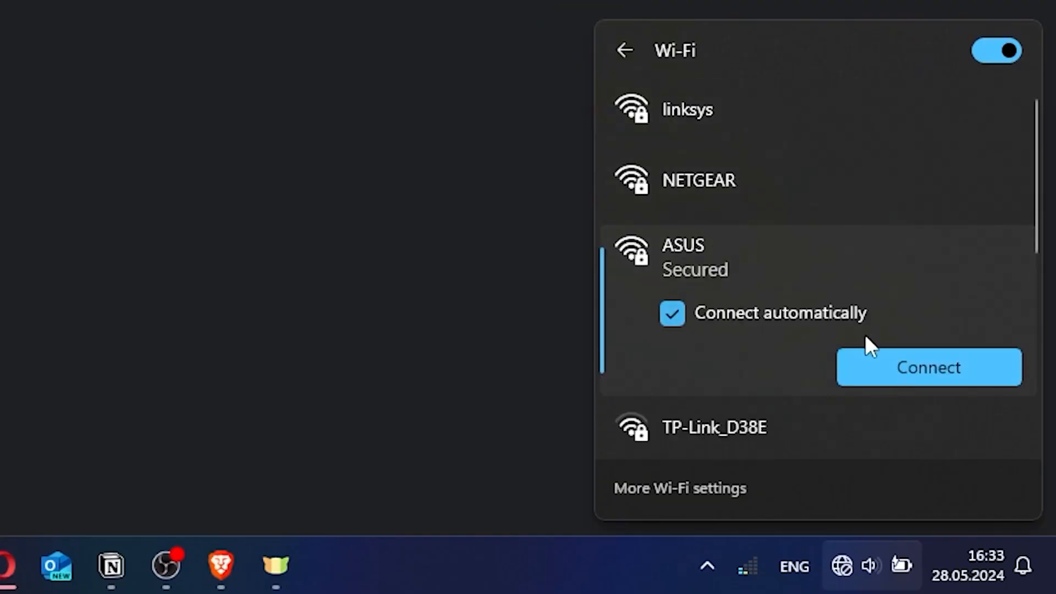
# Connect the computer to the ASUS Wi-Fi network using its security key.
pyautogui.click(889, 364)
pyautogui.write('•••••••')
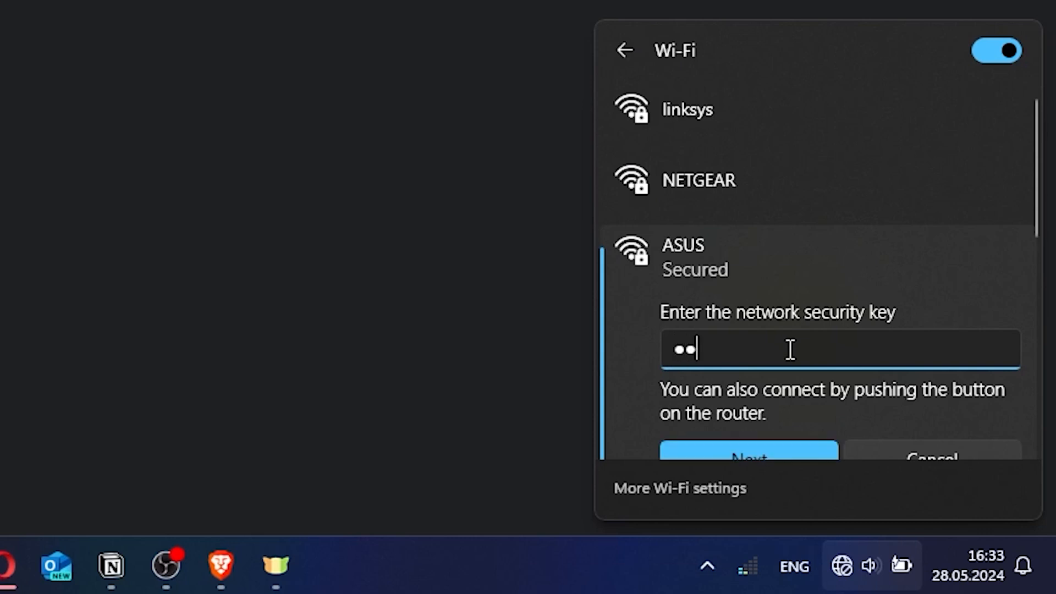
pyautogui.write('••')
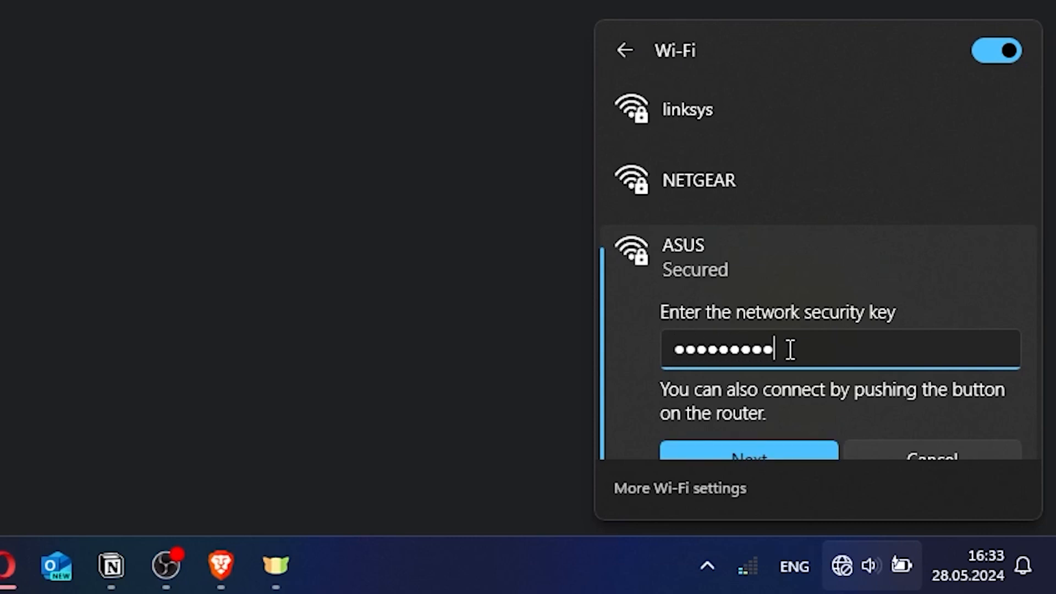
pyautogui.click(767, 441)
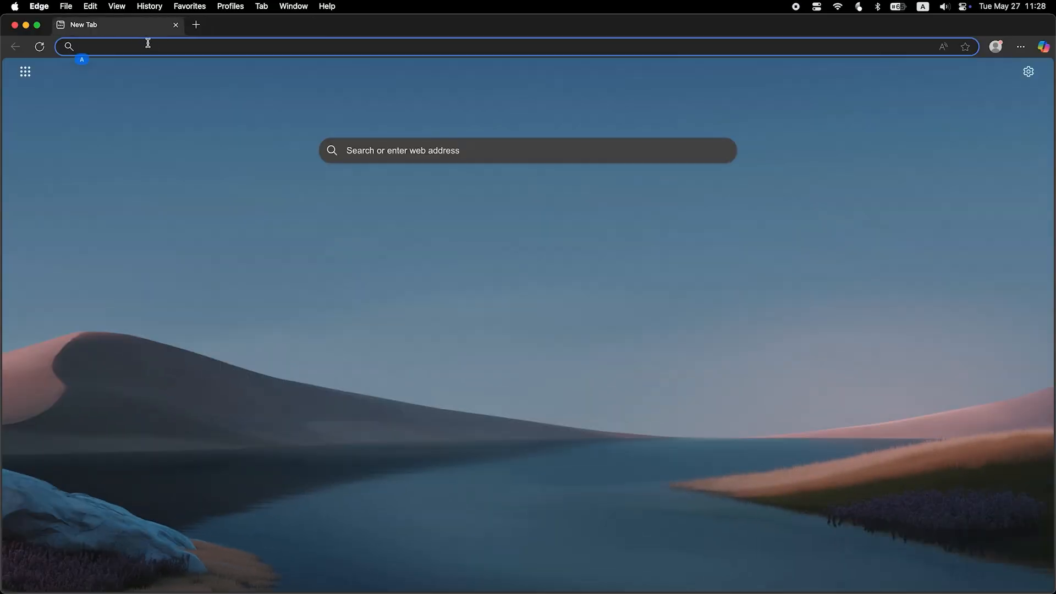
# Sign in at asusrouter.com as admin with the router password.
pyautogui.write('asusrouter')
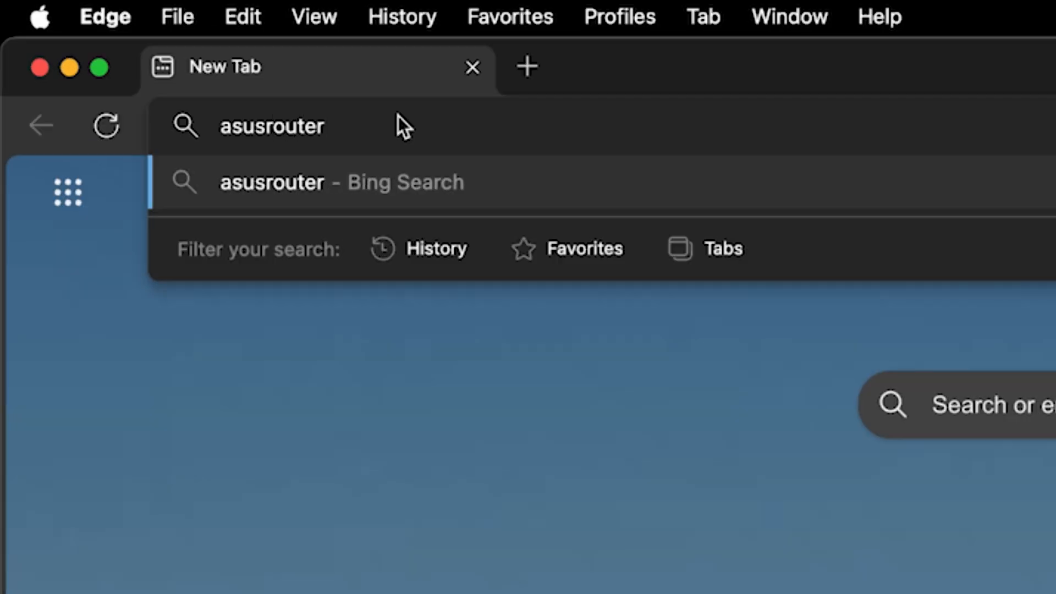
pyautogui.write('.com')
pyautogui.press('Return')
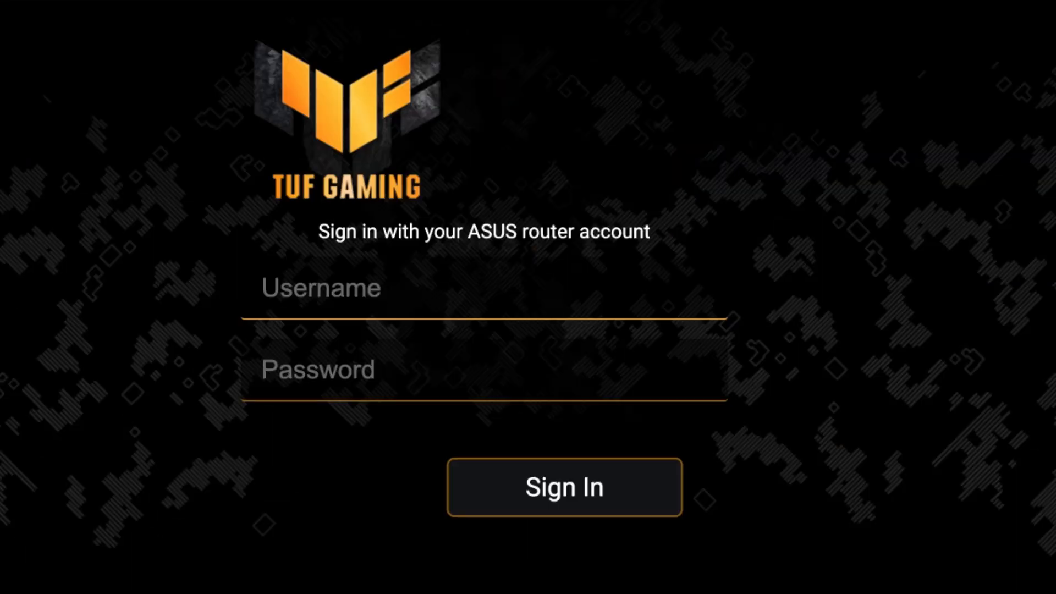
pyautogui.write('admin')
pyautogui.press('Tab')
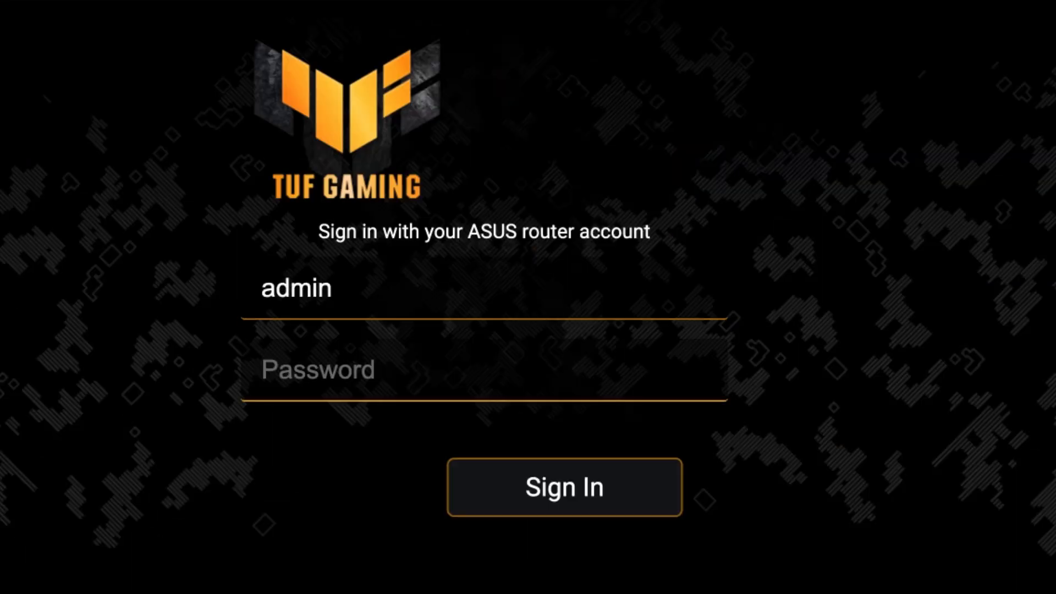
pyautogui.write('••••••••••')
pyautogui.click(579, 495)
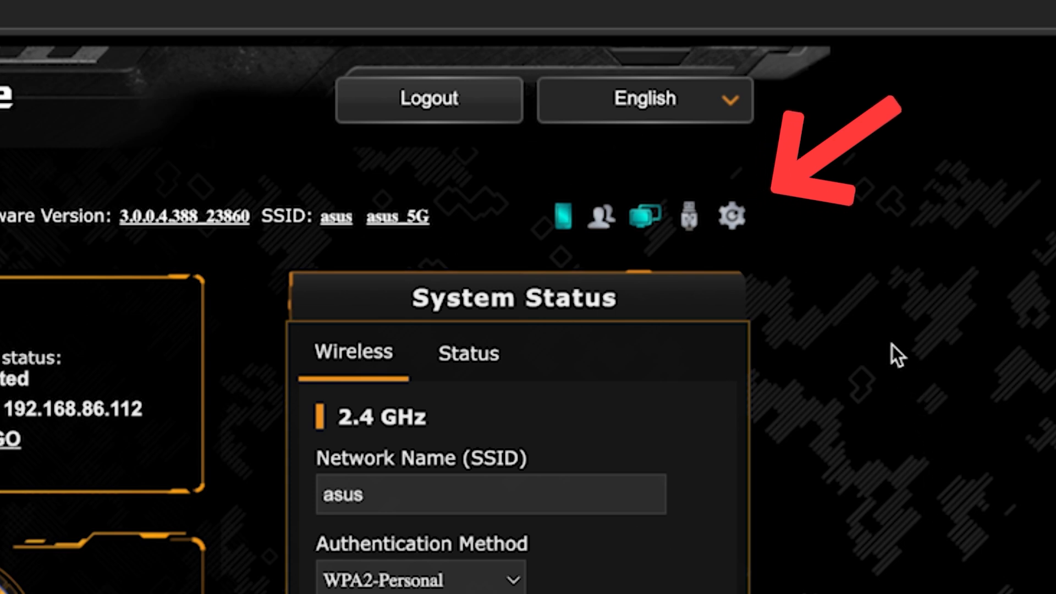
# Reboot the router, then reconnect to the ASUS Wi-Fi with its security key.
pyautogui.click(734, 217)
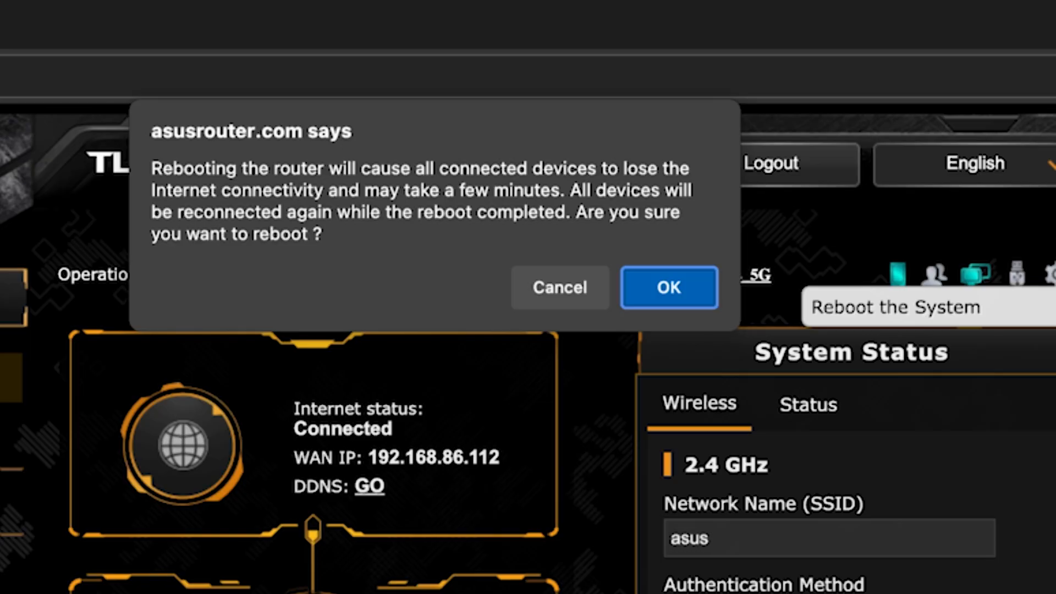
pyautogui.click(691, 286)
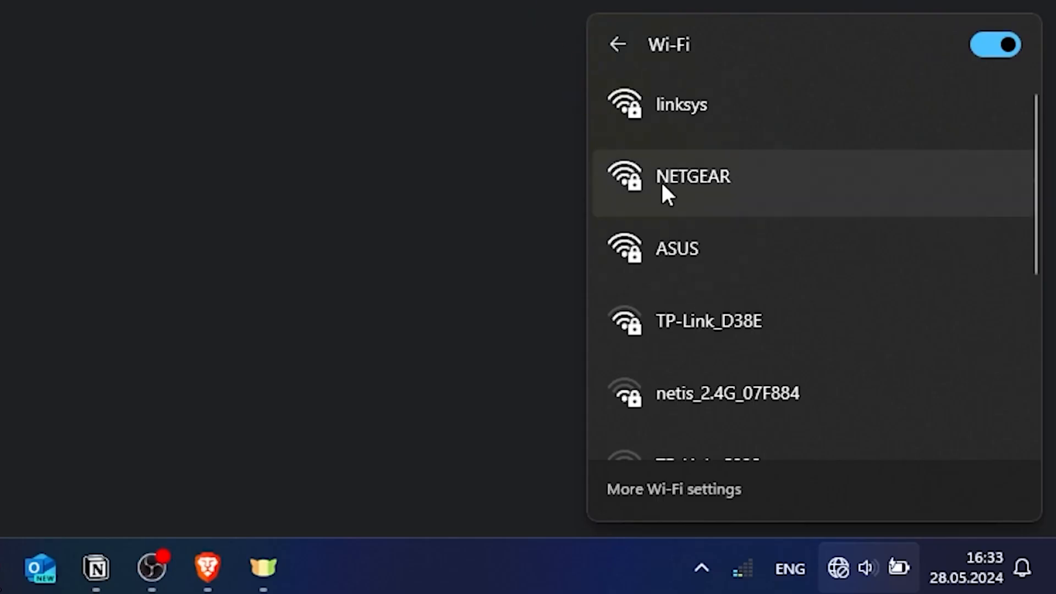
pyautogui.click(704, 242)
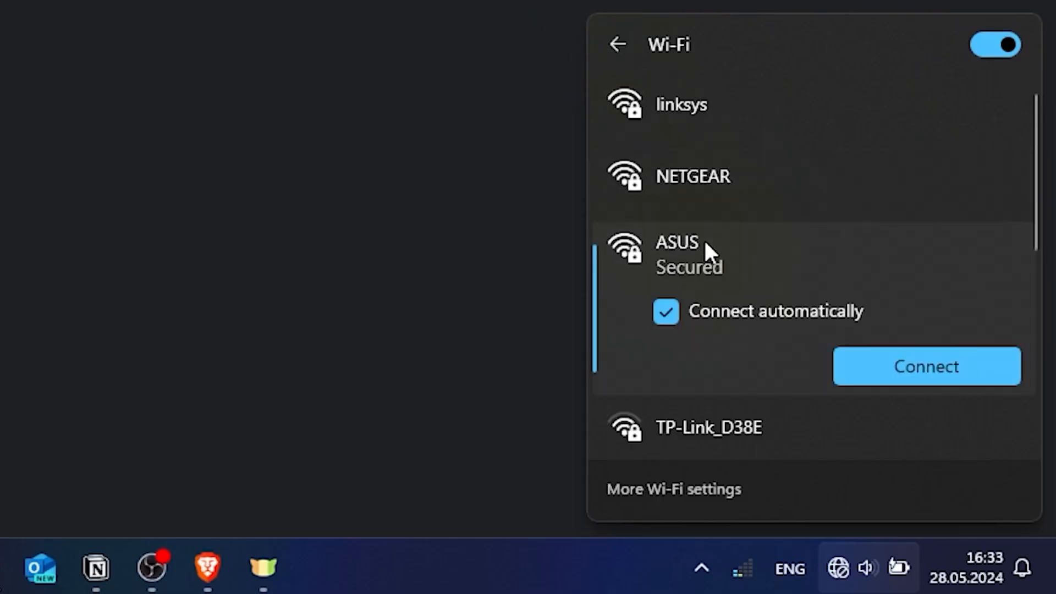
pyautogui.click(881, 363)
pyautogui.write('•••••••••')
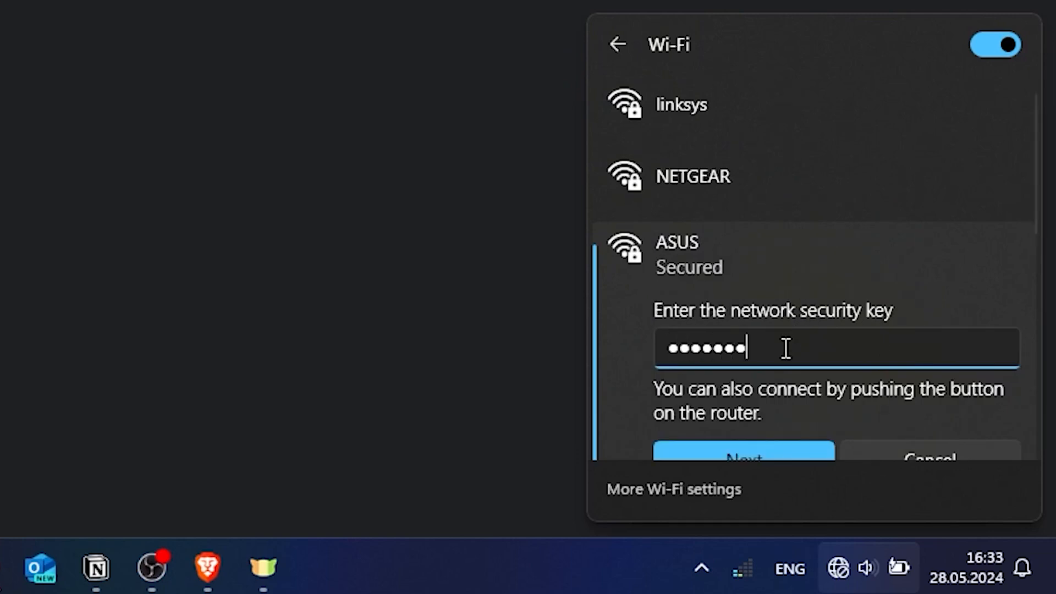
pyautogui.click(764, 452)
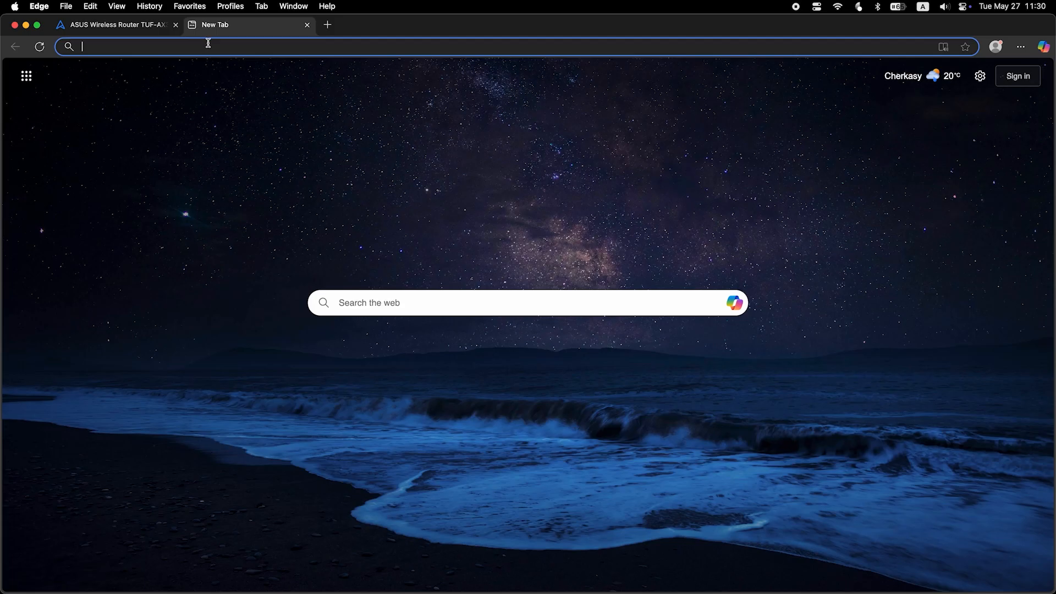
# Run a test search to check internet, then sign back in as admin with the router password.
pyautogui.write('fff')
pyautogui.press('Return')
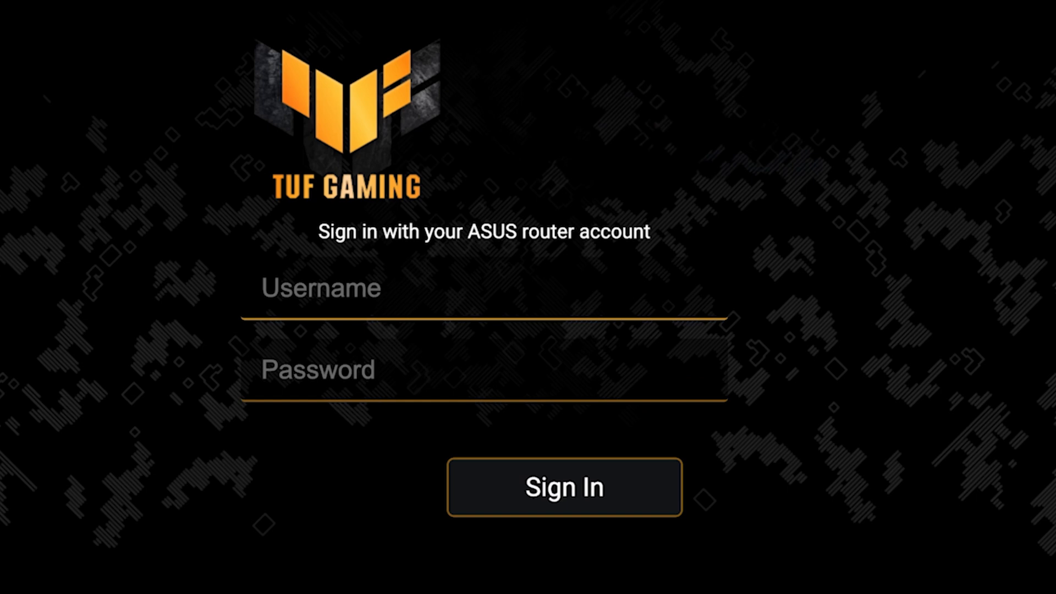
pyautogui.click(644, 297)
pyautogui.write('admin')
pyautogui.press('Tab')
pyautogui.write('admin12345')
pyautogui.click(658, 500)
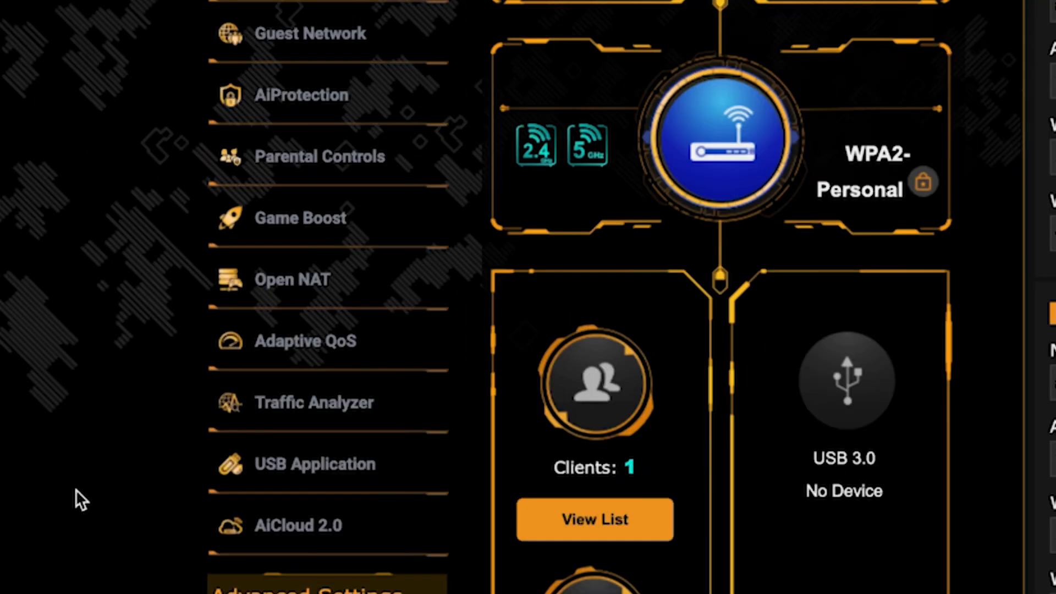
# In WAN Internet Connection settings, MAC Clone this computer's address under Special Requirement from ISP and apply.
pyautogui.scroll(-7, 76, 490)
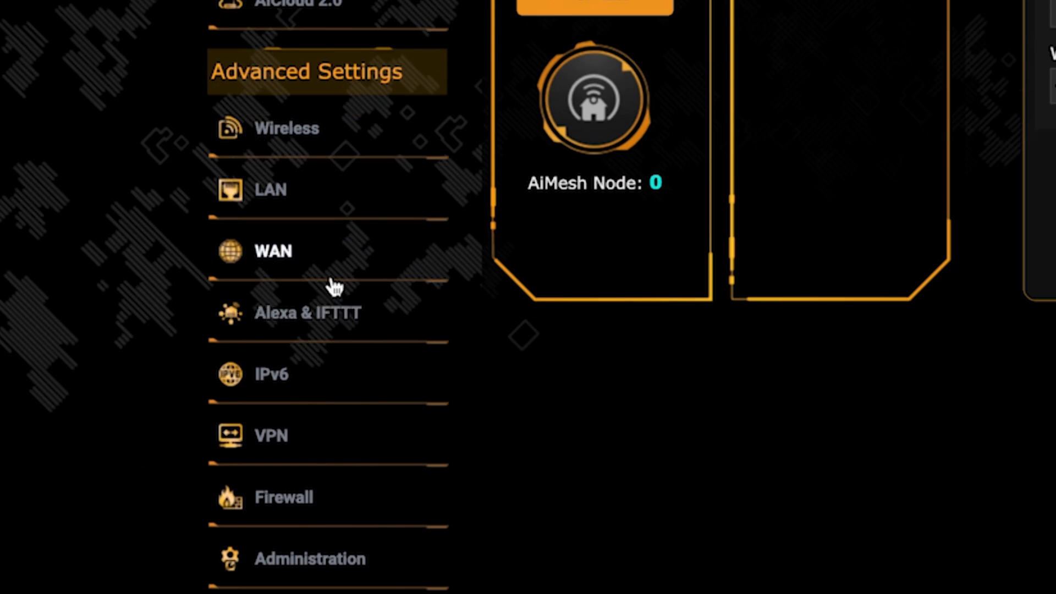
pyautogui.click(344, 264)
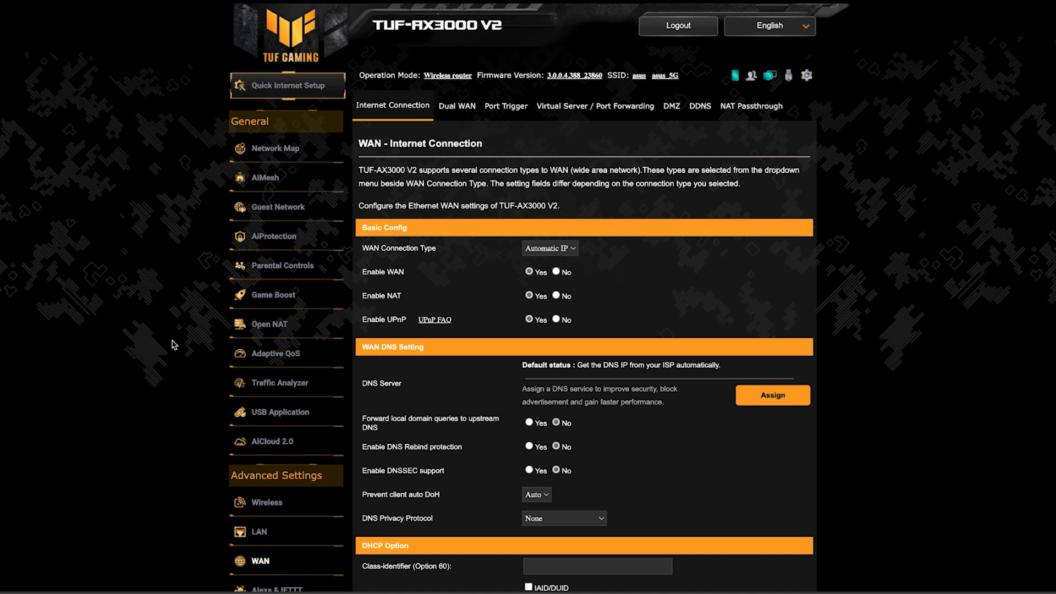
pyautogui.scroll(-3, 906, 349)
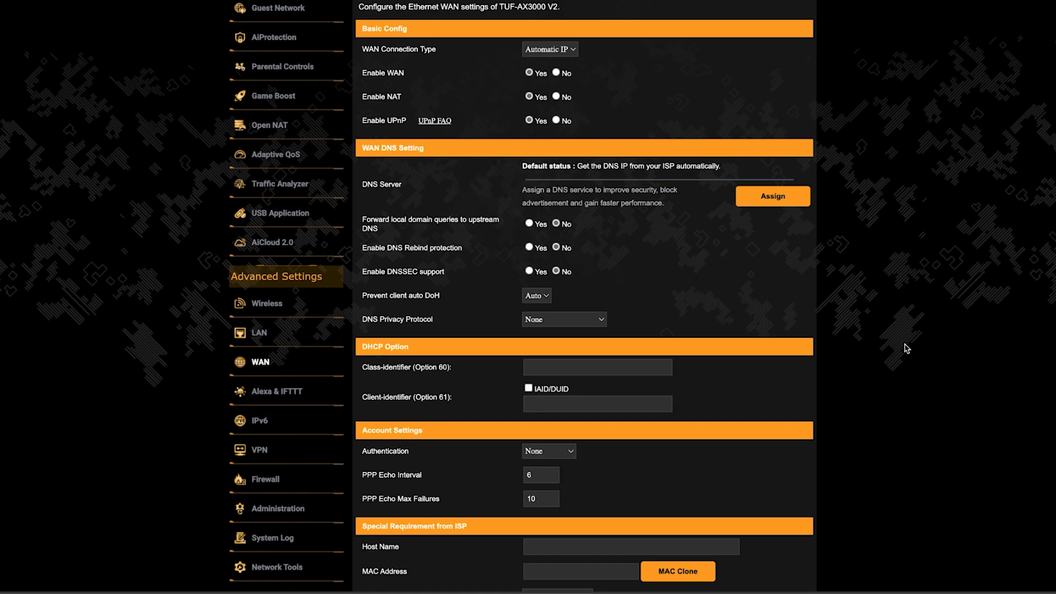
pyautogui.scroll(-2, 906, 348)
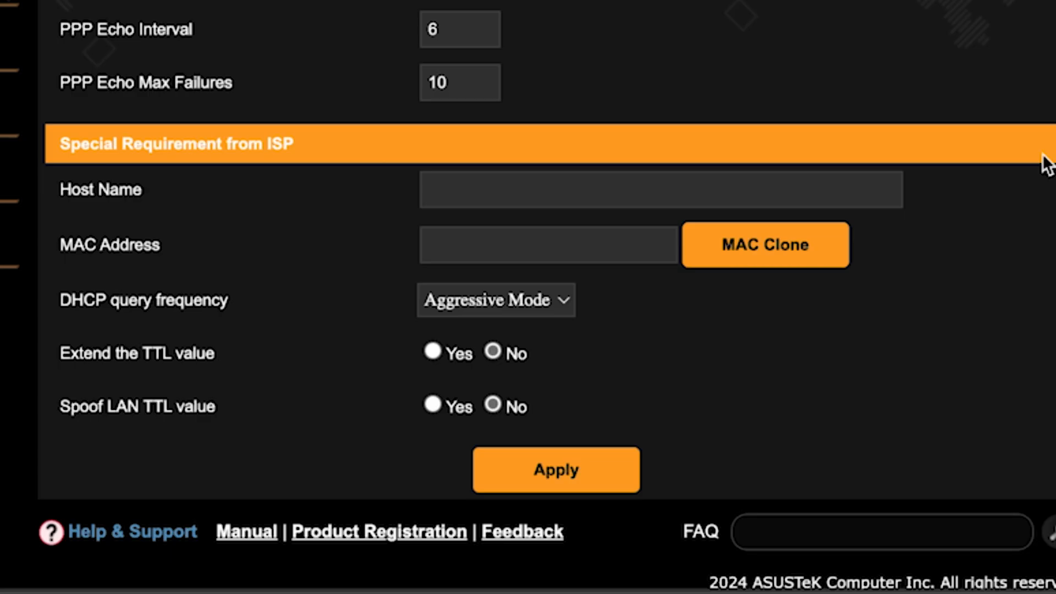
pyautogui.click(748, 245)
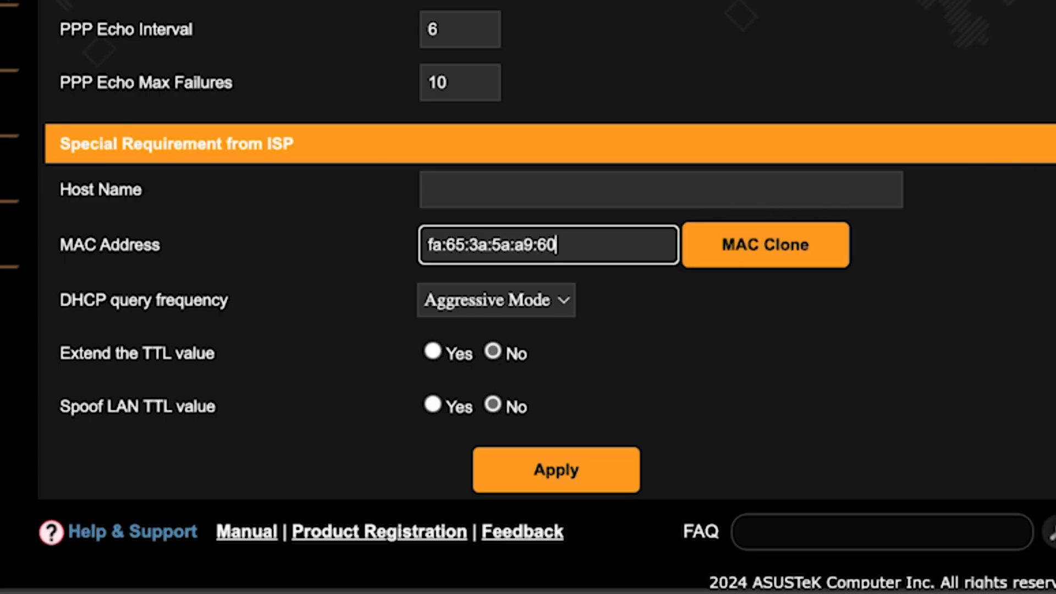
pyautogui.click(566, 471)
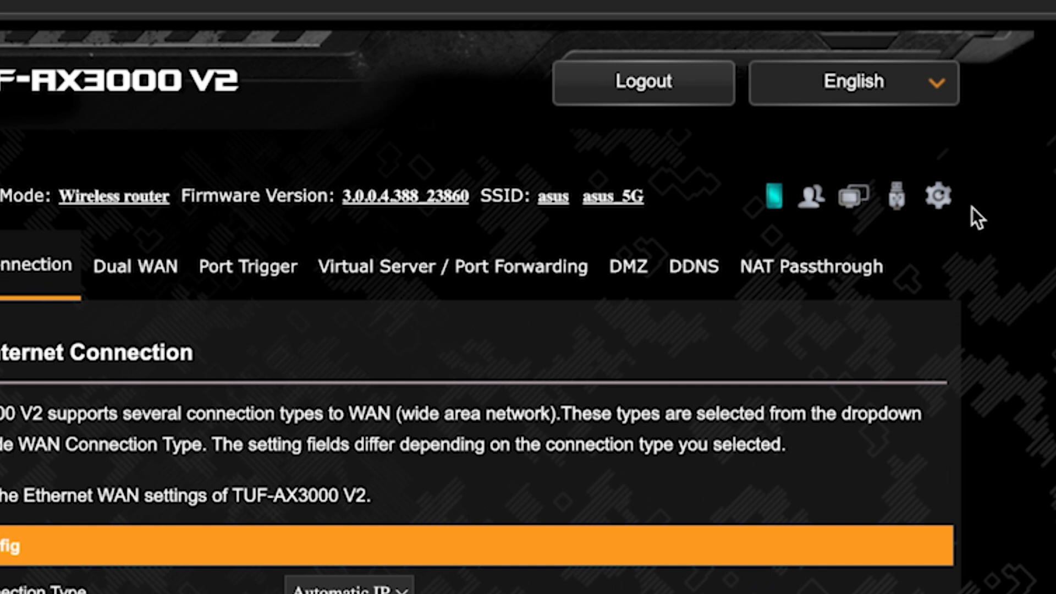
# Reboot the router, confirm the prompt, then run a test search for 'fff' in a new Edge tab.
pyautogui.click(938, 197)
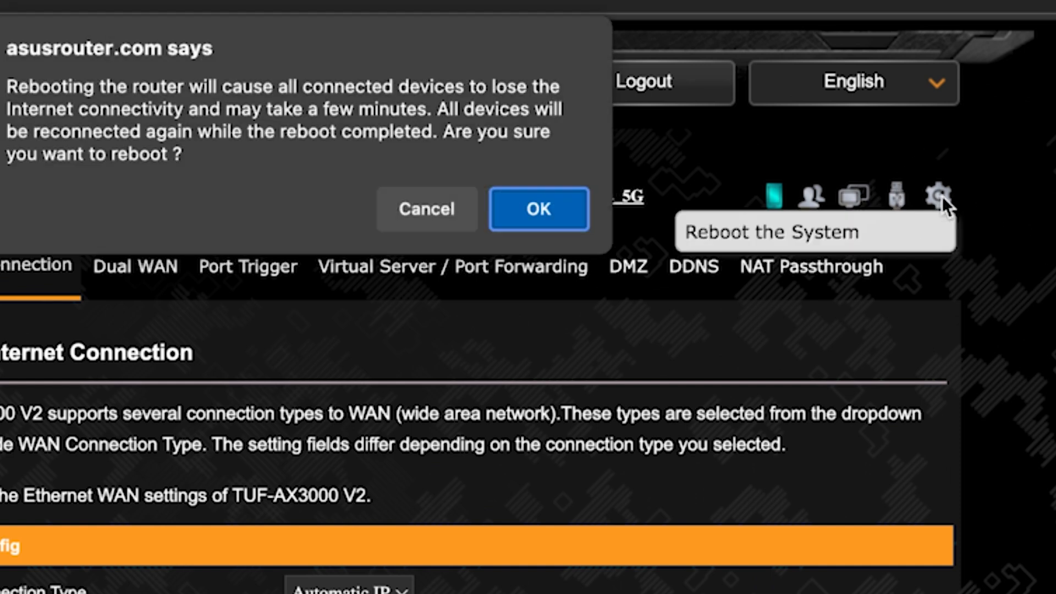
pyautogui.click(533, 216)
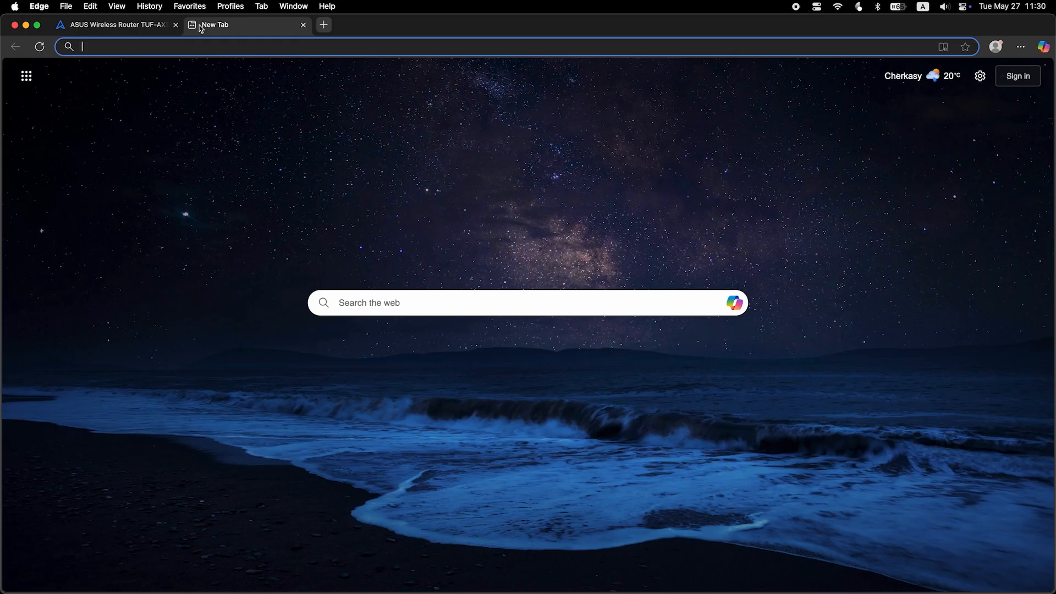
pyautogui.write('fff')
pyautogui.press('Return')
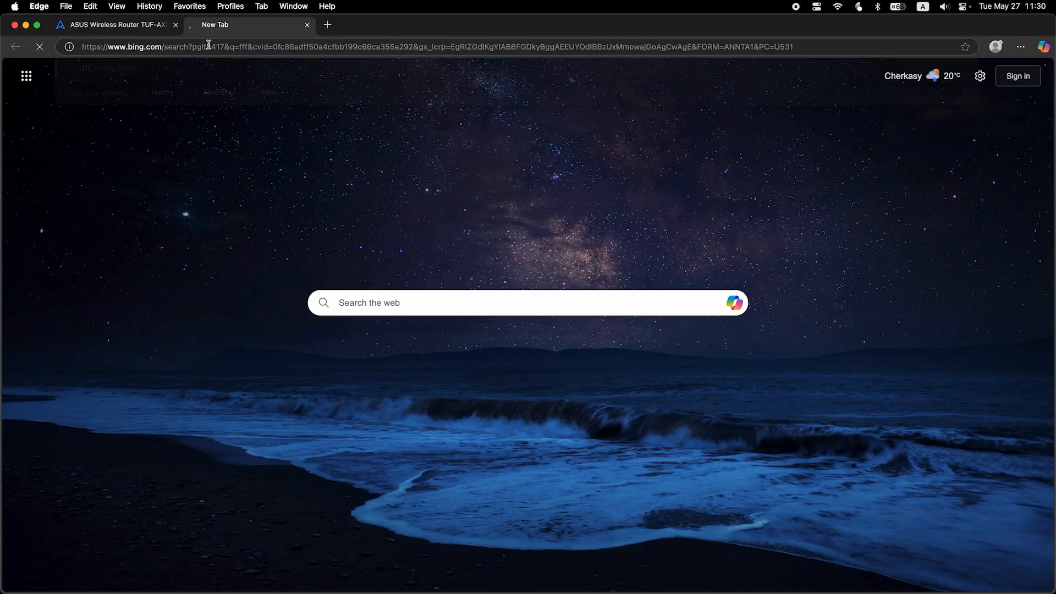